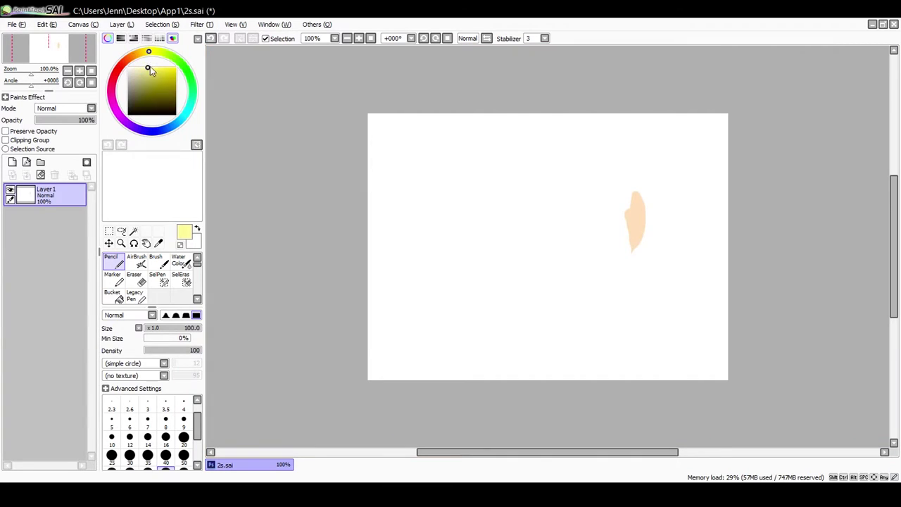
Paint a large pale yellow bowl shape across the canvas and erase its upper part to a nearly straight rim
mouse_move(639, 202)
mouse_down()
mouse_move(620, 301)
mouse_move(486, 306)
mouse_move(609, 220)
mouse_move(610, 203)
mouse_move(654, 237)
mouse_move(603, 307)
mouse_move(540, 312)
mouse_move(509, 312)
mouse_move(436, 206)
mouse_move(633, 258)
mouse_move(482, 309)
mouse_move(486, 338)
mouse_up()
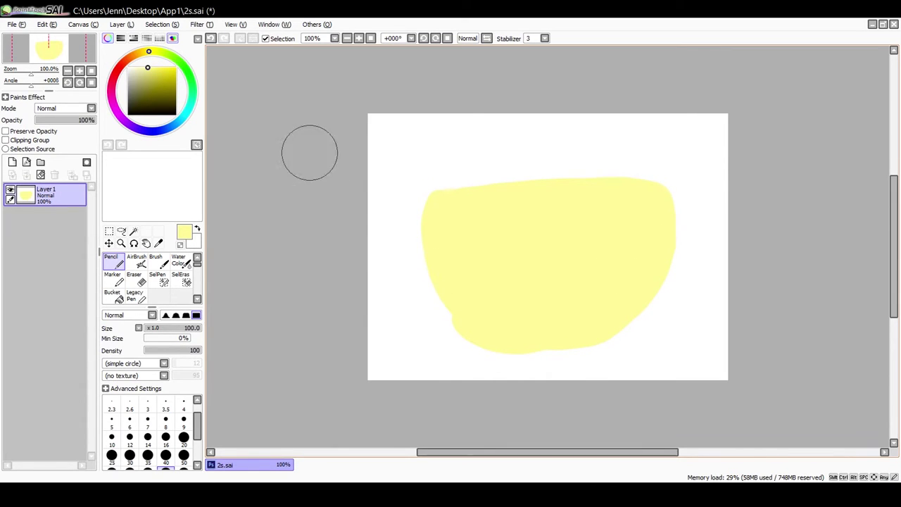
click(134, 278)
mouse_move(658, 185)
mouse_down()
mouse_move(383, 188)
mouse_move(383, 176)
mouse_up()
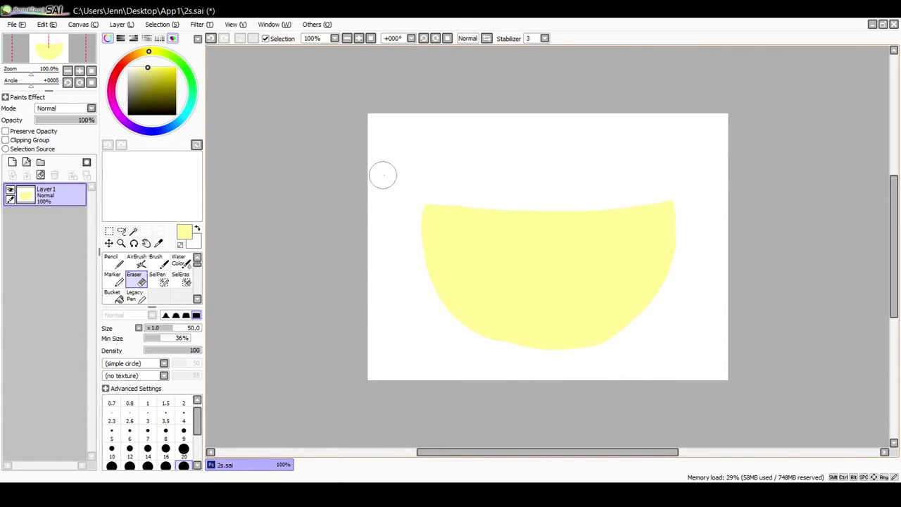
drag(670, 198, 422, 203)
key(ctrl+z)
mouse_move(663, 199)
mouse_down()
mouse_move(380, 188)
mouse_move(423, 199)
mouse_move(507, 189)
mouse_up()
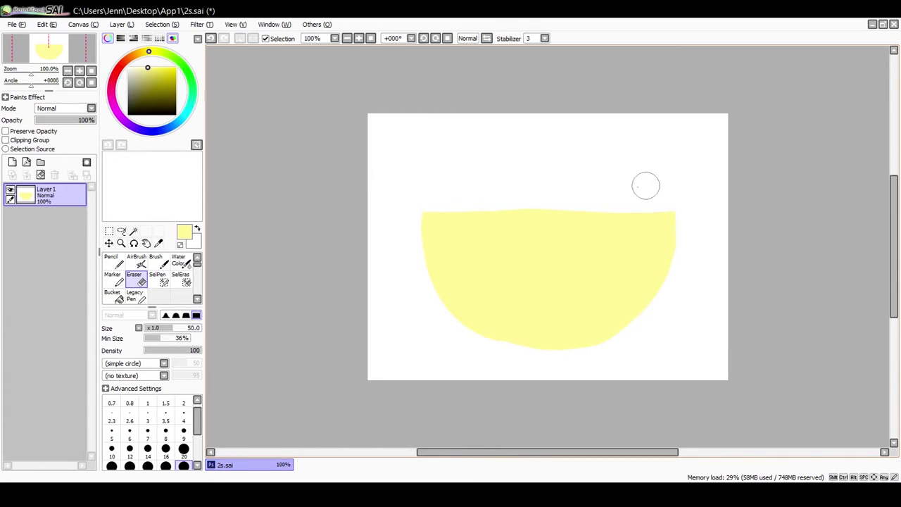
Add a flat pale yellow foot along the underside of the bowl with a size 34 pencil
click(113, 260)
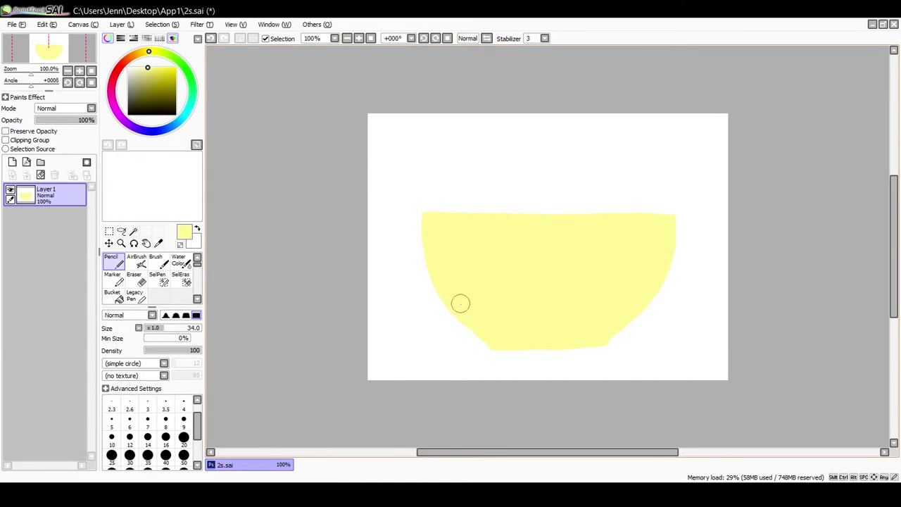
drag(501, 341, 589, 343)
drag(599, 346, 483, 347)
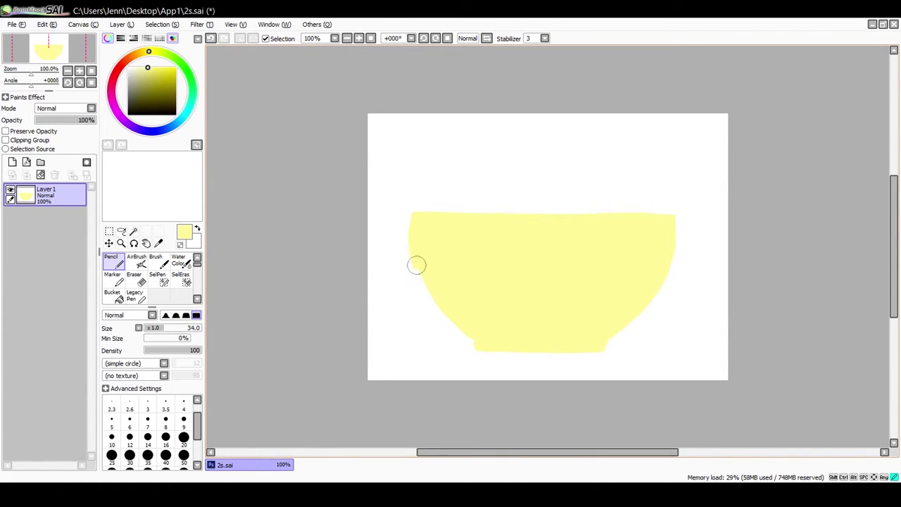
Refine the bowl's sides and rim with the eraser, using size 14 for the details, and move the bowl higher on the canvas
key(e)
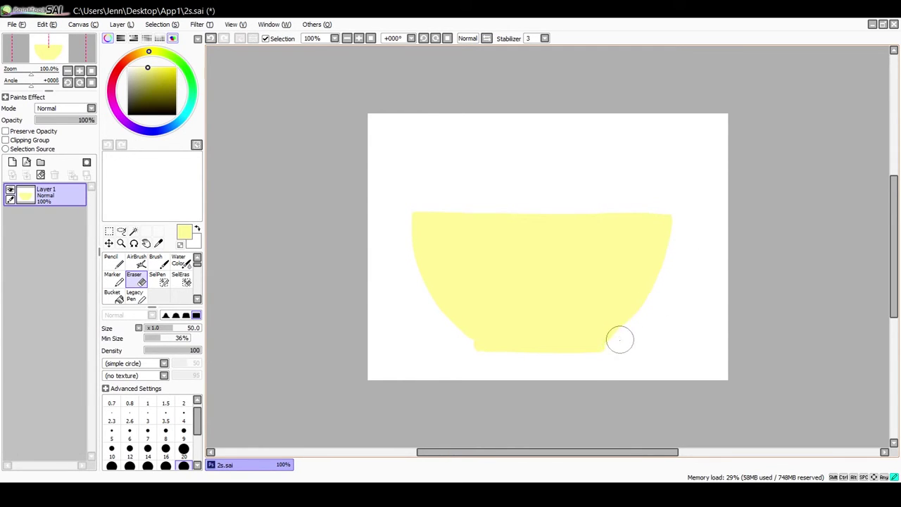
click(147, 449)
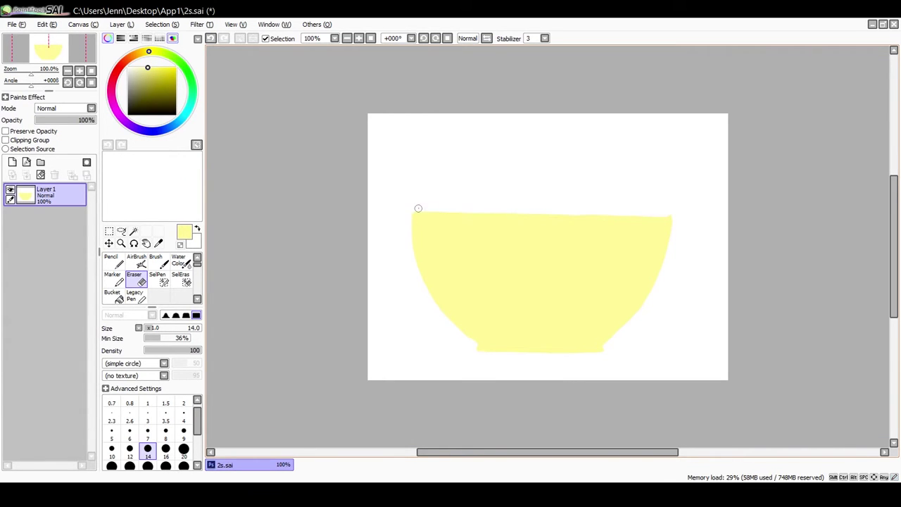
drag(418, 209, 606, 216)
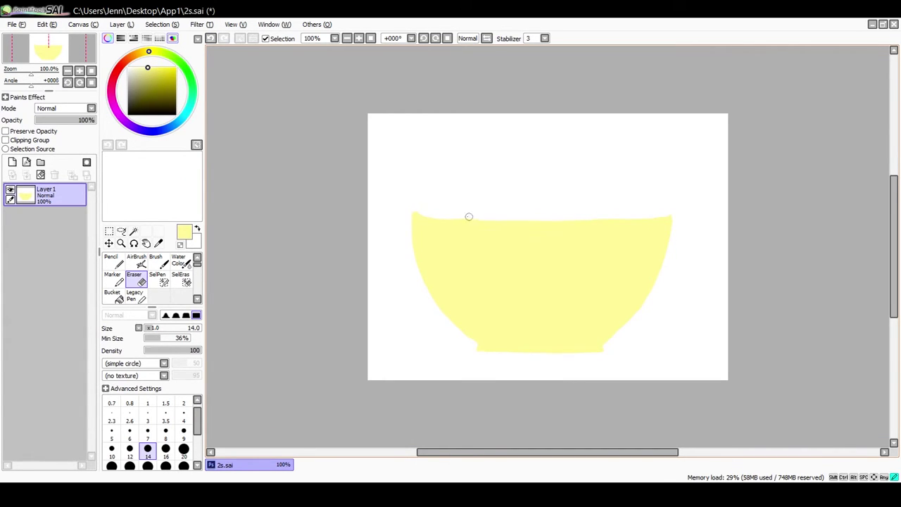
click(109, 243)
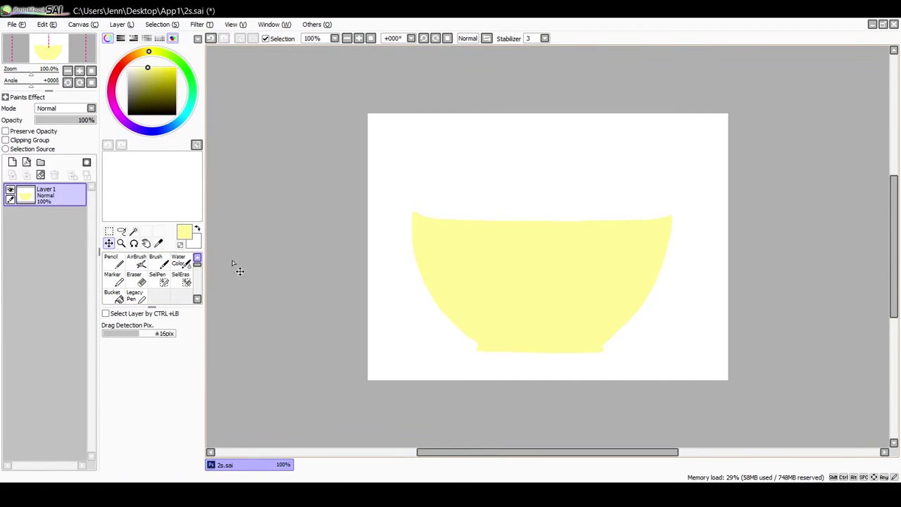
drag(532, 292, 539, 257)
Add a layer beneath the bowl and paint a darker golden strip along the rim as the bowl's opening
click(12, 161)
click(147, 64)
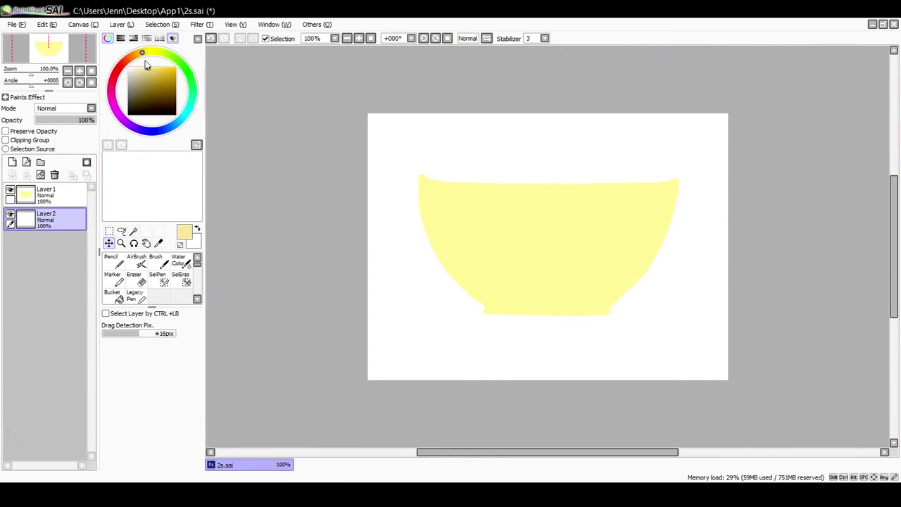
drag(156, 70, 161, 69)
click(114, 261)
drag(669, 179, 430, 180)
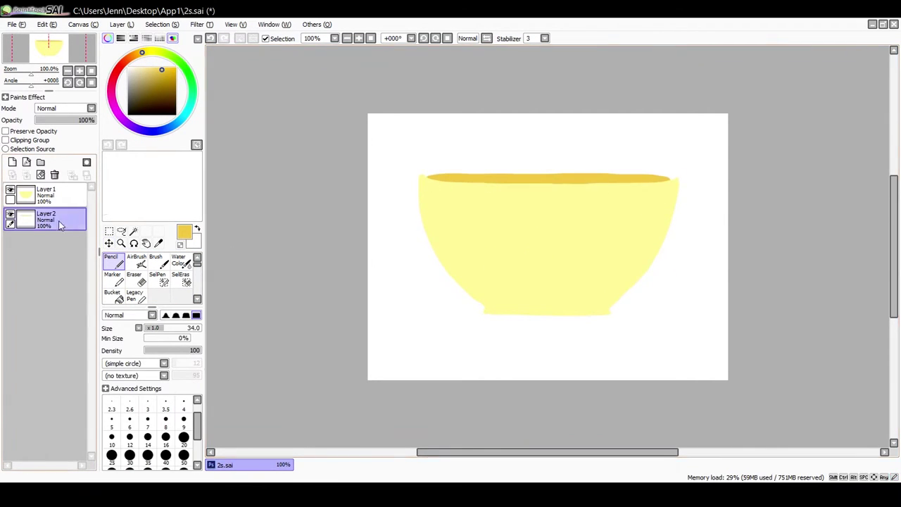
Add a layer beneath the golden opening, paint a light golden back rim and erase the excess around its edges
click(12, 162)
drag(44, 220, 49, 254)
click(154, 65)
drag(656, 176, 419, 178)
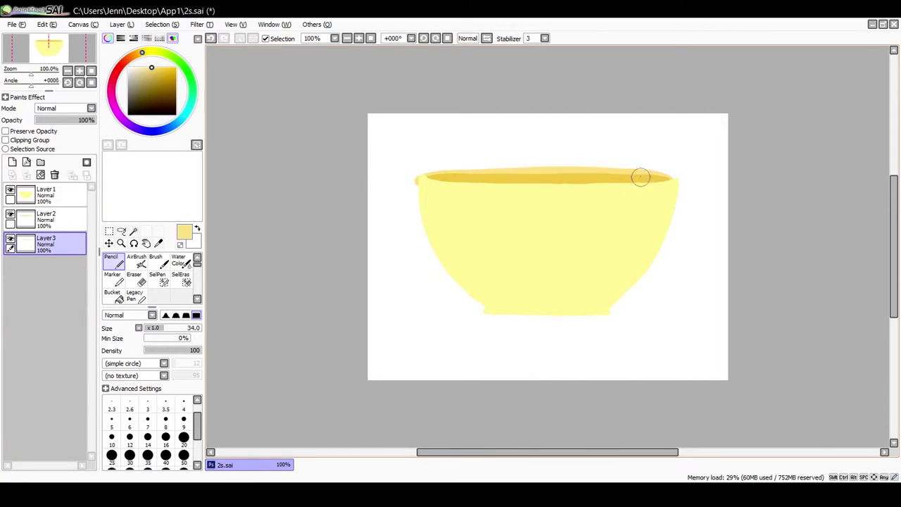
key(e)
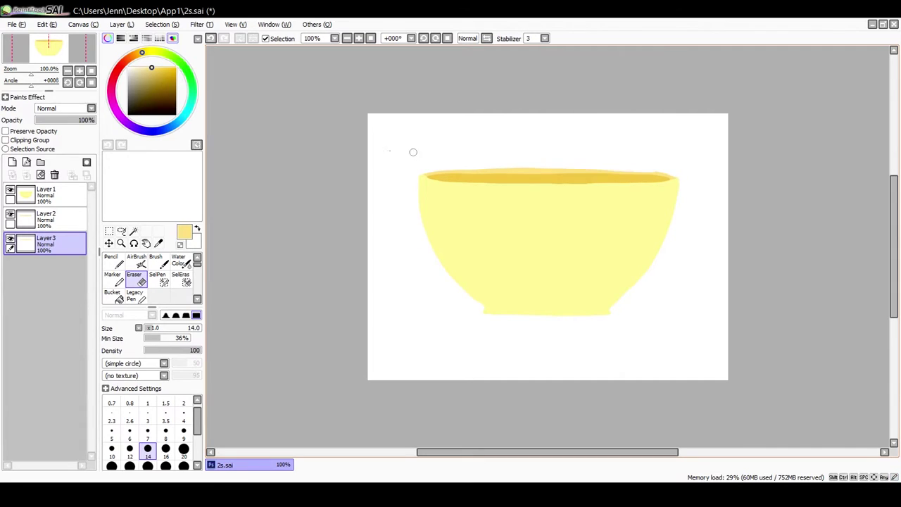
key(ctrl+z)
click(62, 216)
key(ctrl+u)
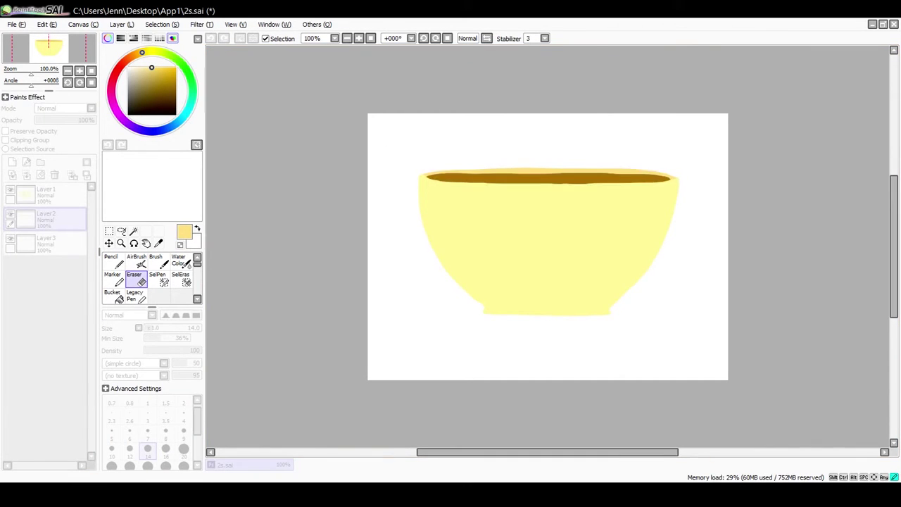
click(342, 265)
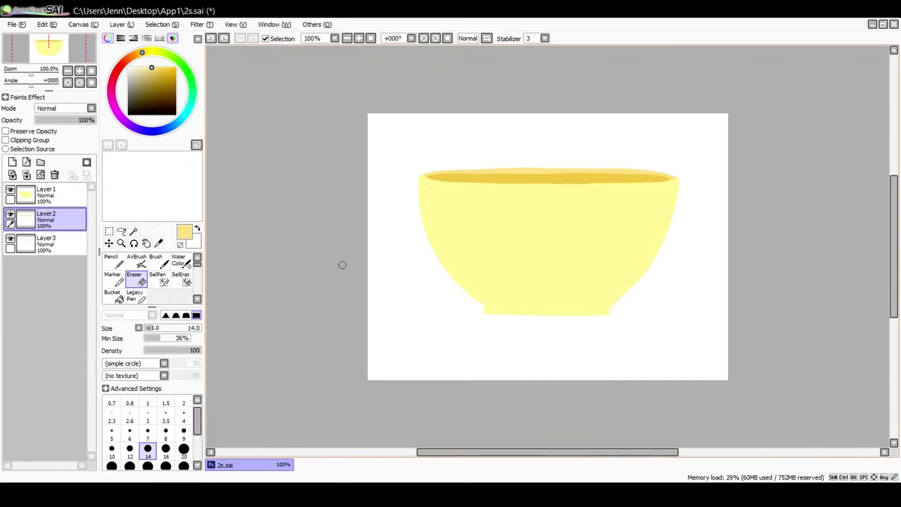
Add a new empty layer at the top of the stack, above the bowl layer
click(57, 243)
click(12, 163)
drag(58, 243, 58, 190)
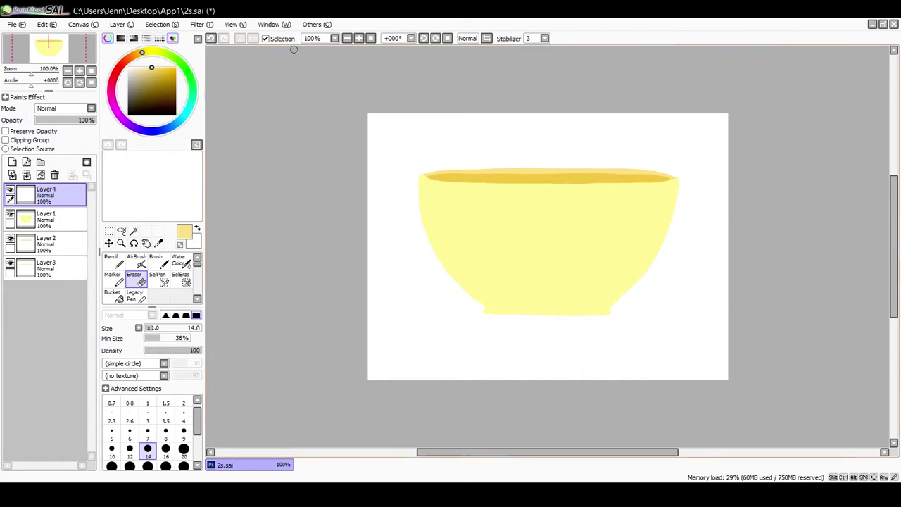
Paint two round black eyes on the front of the bowl with a size 52 pencil
click(359, 38)
click(114, 261)
click(174, 328)
click(486, 211)
click(176, 111)
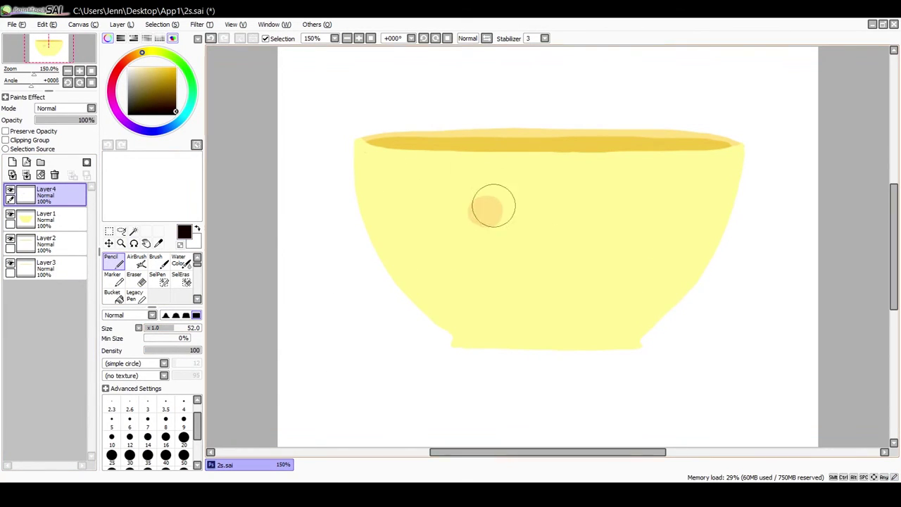
drag(486, 211, 480, 215)
mouse_move(597, 207)
mouse_down()
mouse_move(582, 212)
mouse_move(594, 218)
mouse_up()
click(210, 38)
click(486, 38)
drag(498, 210, 484, 211)
key(h)
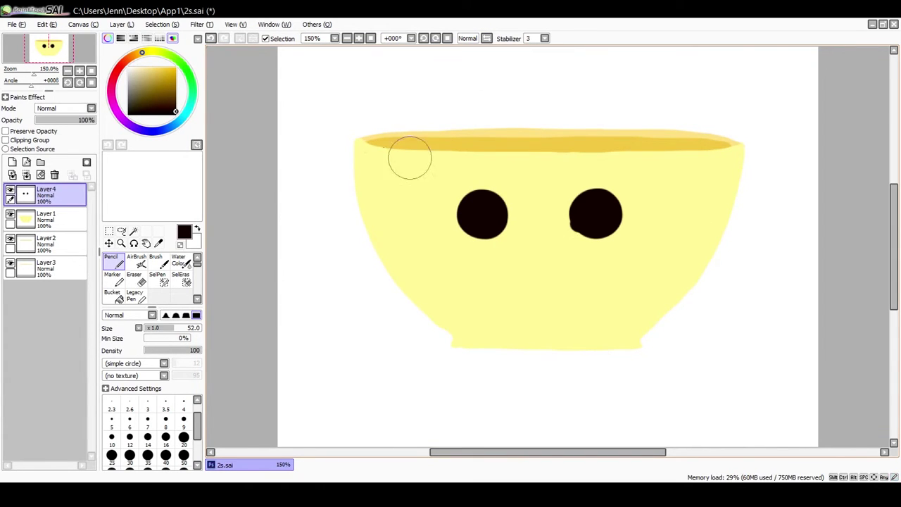
key(ctrl+z)
Add a layer clipped to the eye layer and paint blue irises inside both black eyes
click(172, 125)
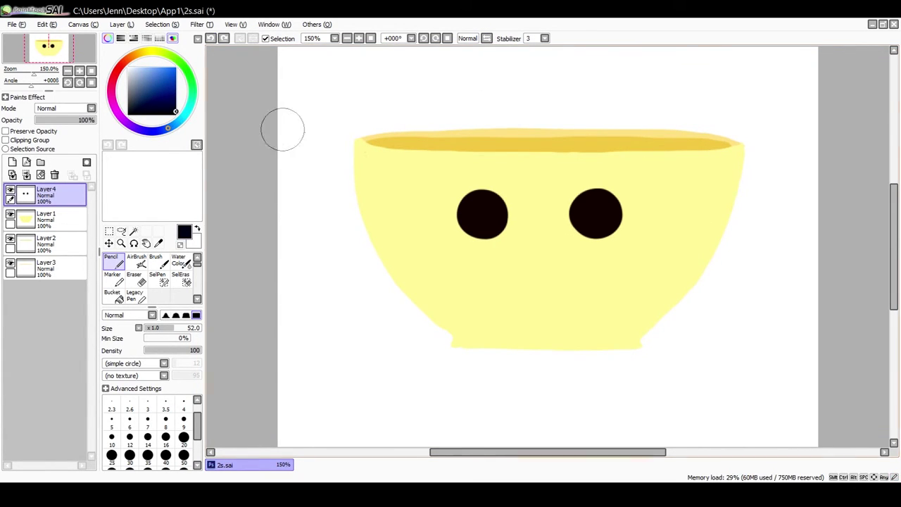
click(480, 209)
click(176, 83)
drag(478, 207, 483, 211)
click(211, 38)
click(12, 162)
click(6, 140)
mouse_move(589, 205)
mouse_down()
mouse_move(583, 217)
mouse_move(601, 213)
mouse_up()
drag(483, 206, 492, 209)
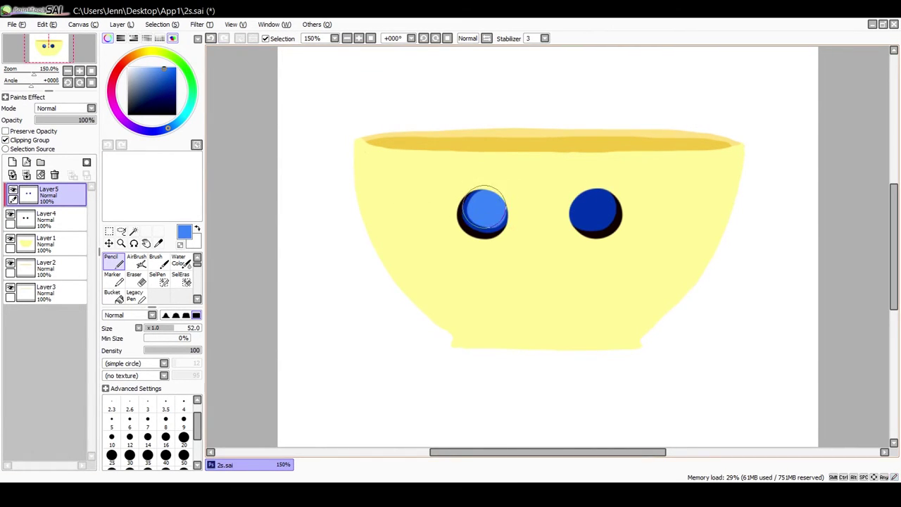
Build up lighter and darker blue shading in both irises and paint a dark pupil in the middle of each
drag(589, 202, 582, 205)
click(171, 90)
drag(494, 201, 498, 200)
drag(578, 202, 590, 213)
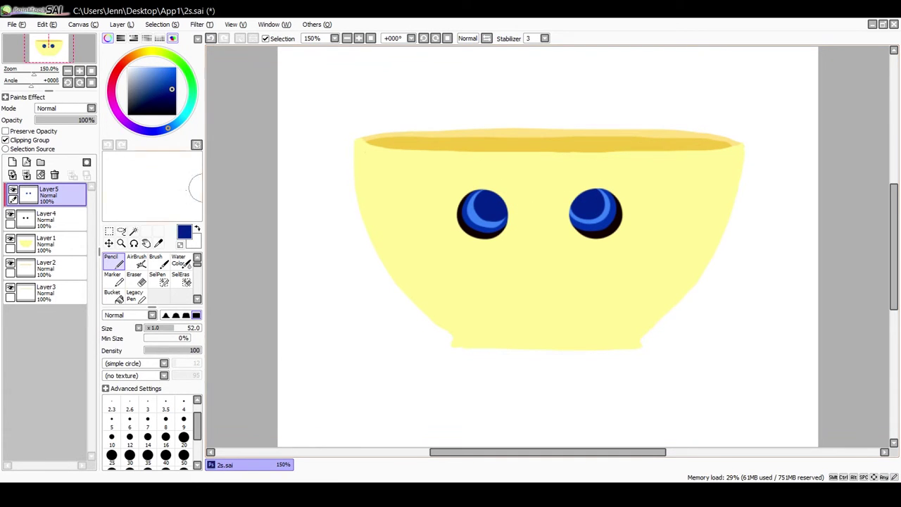
click(482, 214)
click(594, 214)
Add round white highlights to the upper and middle parts of both eyes
click(128, 67)
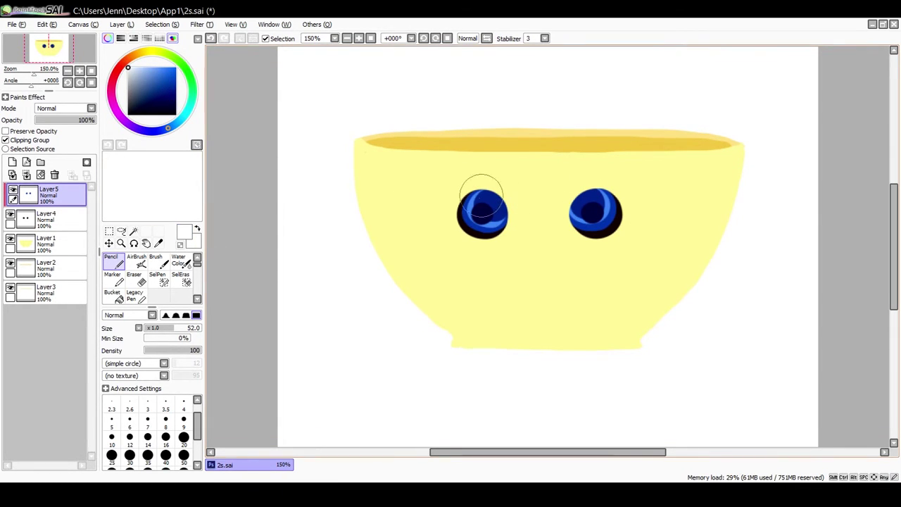
click(480, 199)
click(597, 203)
click(348, 39)
click(348, 39)
double_click(359, 39)
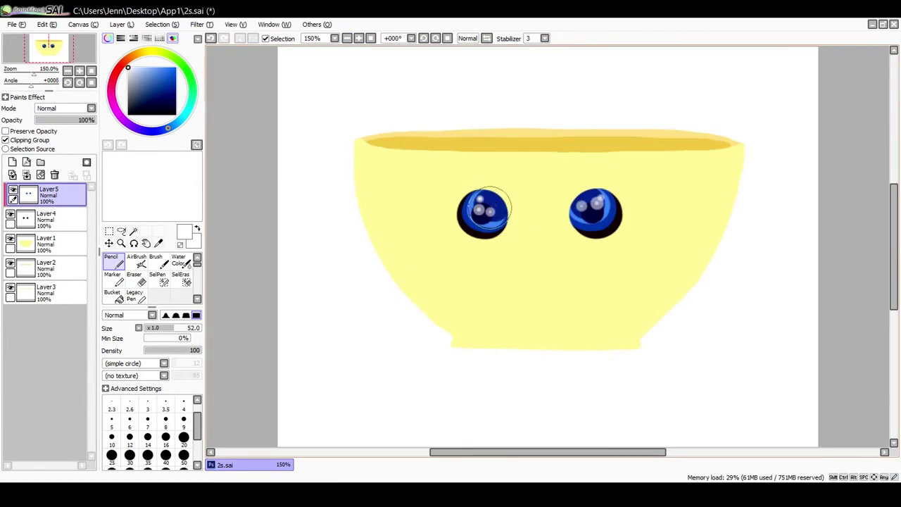
click(497, 204)
click(581, 202)
Dot a row of small white highlights along the lower edge of the right eye
click(584, 225)
click(592, 226)
click(600, 225)
drag(599, 224, 611, 212)
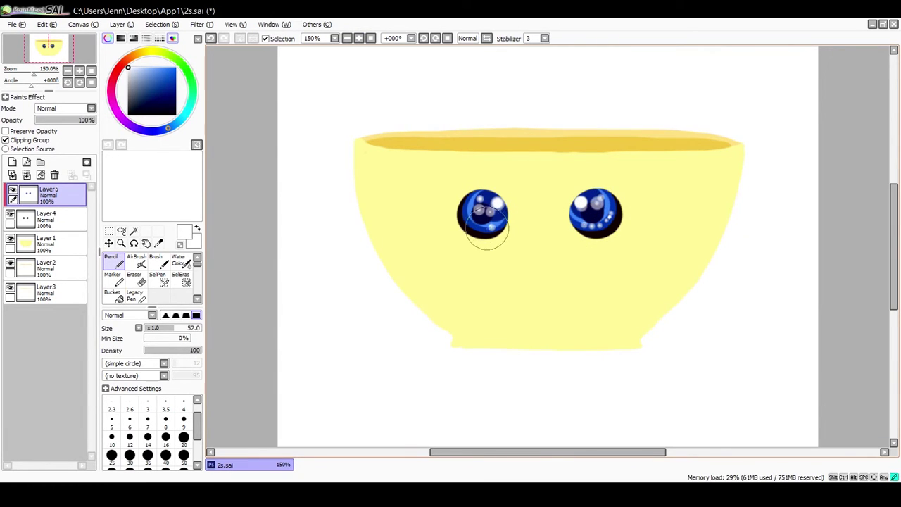
Dot small white highlights along the lower and outer edge of the left eye and add a highlight near the top of both eyes
click(480, 230)
click(469, 221)
click(212, 38)
click(212, 39)
click(211, 39)
click(494, 225)
click(487, 229)
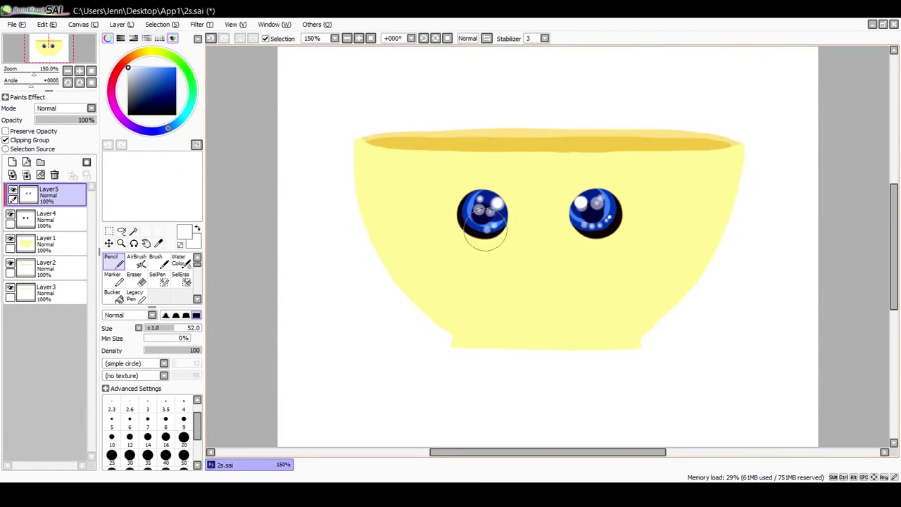
click(211, 38)
click(473, 226)
click(467, 223)
click(467, 208)
click(489, 198)
click(593, 197)
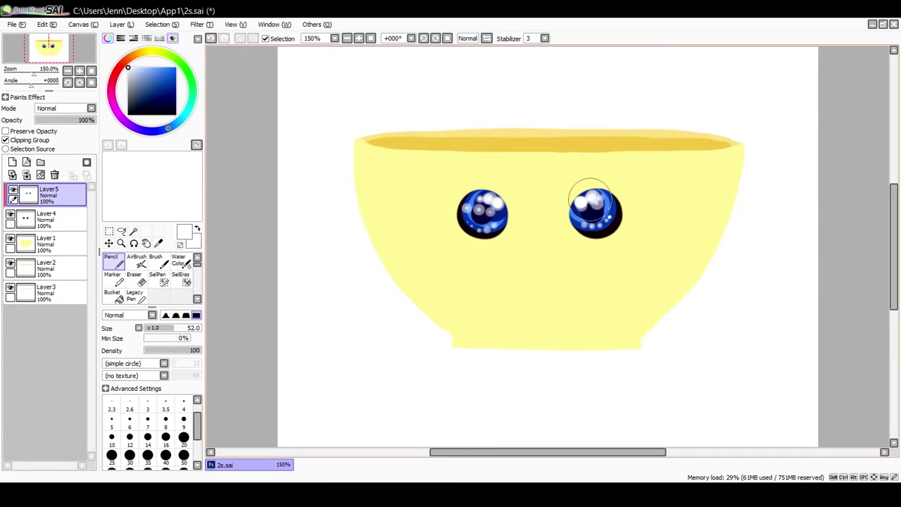
Shade the edges of both irises with light blue and black using a size 14 airbrush
scroll(532, 254, down, 2)
click(138, 260)
scroll(504, 215, up, 2)
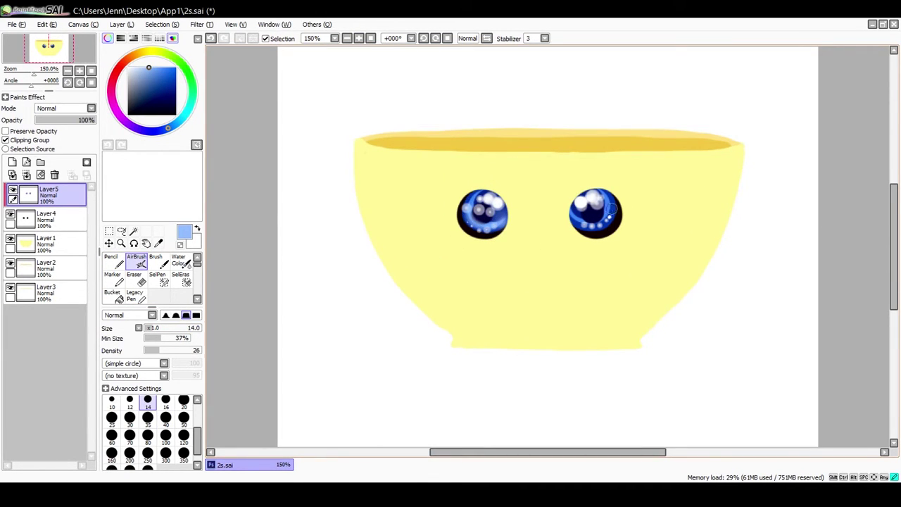
drag(615, 215, 575, 223)
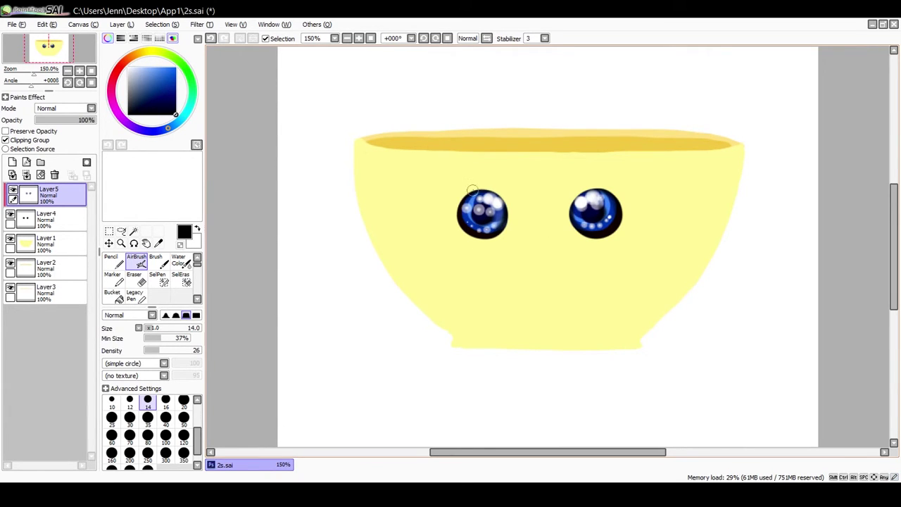
Airbrush soft black eyebrows above both eyes on the black eye layer
click(49, 218)
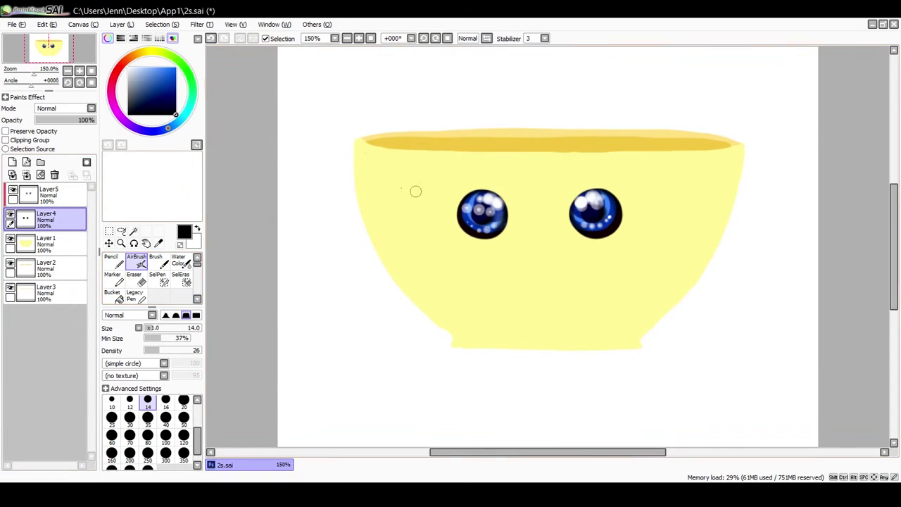
drag(508, 183, 466, 181)
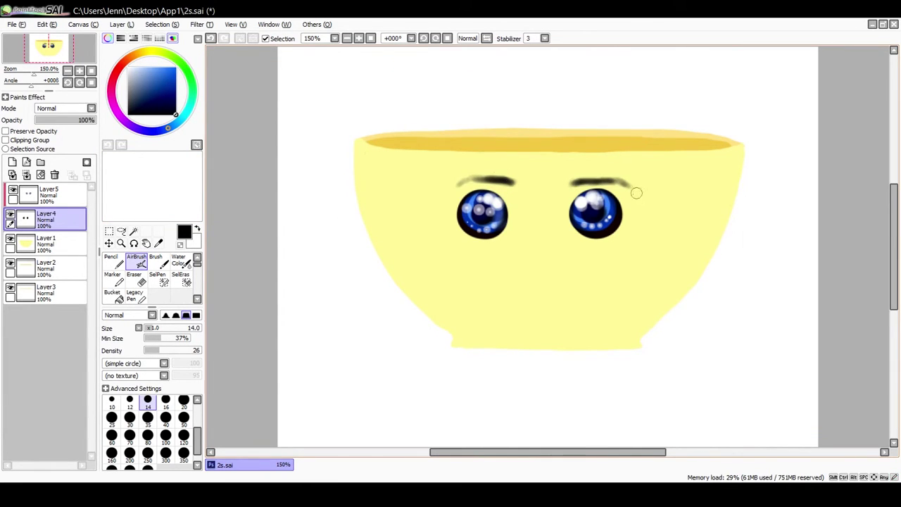
Try to thicken the left eyebrow with a size 24 black pencil
key(n)
drag(502, 181, 473, 179)
drag(502, 180, 456, 186)
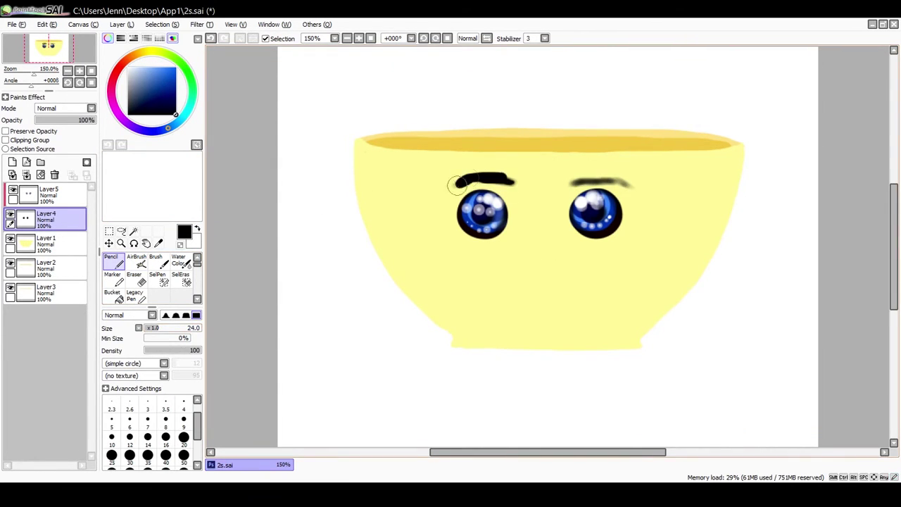
click(211, 38)
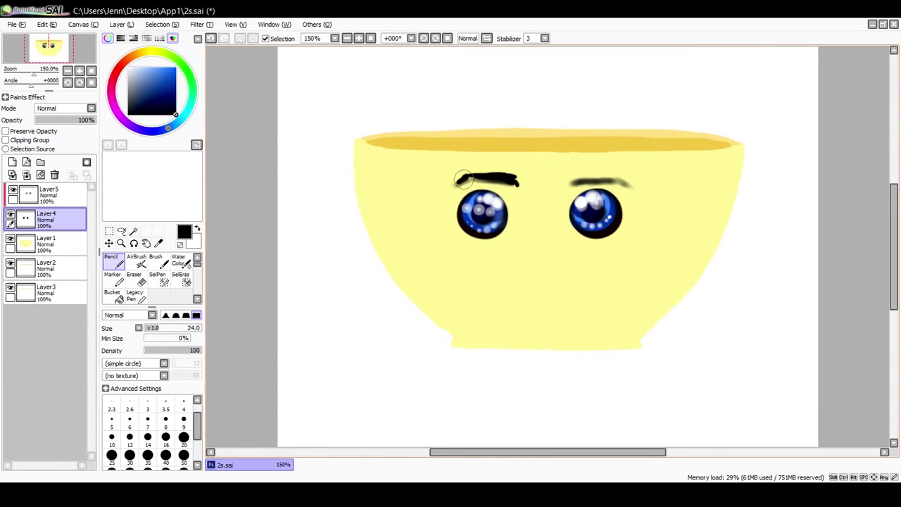
Undo the thick pencil strokes and draw a small frowning mouth between and below the eyes with a size 4 pencil
mouse_move(533, 252)
mouse_down()
mouse_move(552, 252)
mouse_move(547, 260)
mouse_move(529, 254)
mouse_up()
click(212, 39)
click(211, 39)
click(147, 328)
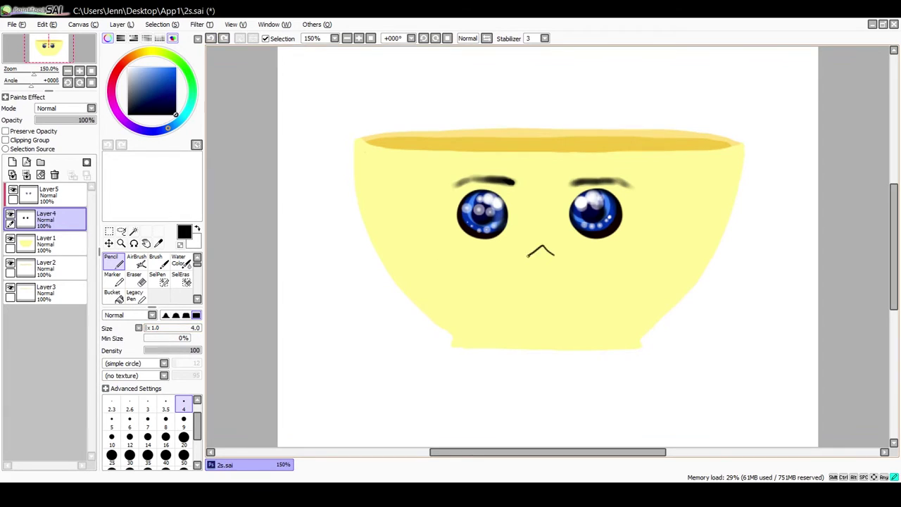
Add a new unclipped layer directly above the bowl layer and save the file
click(45, 244)
click(10, 239)
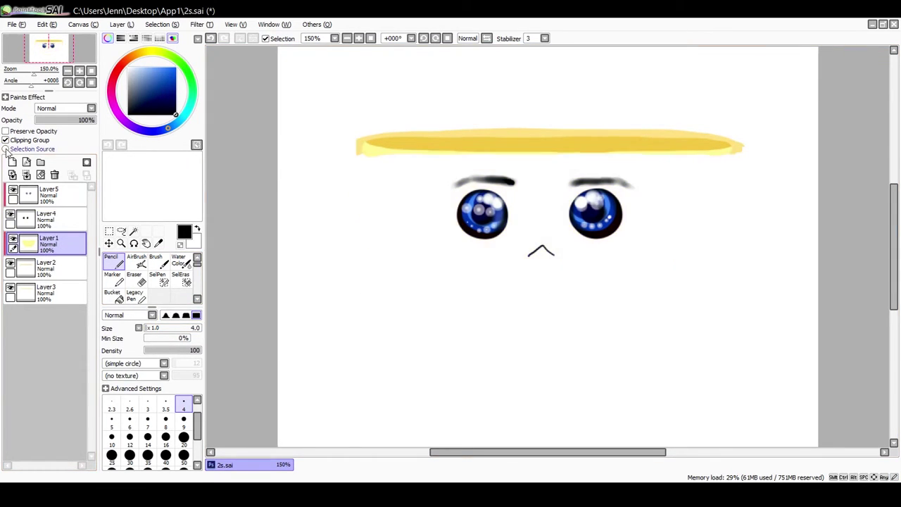
click(11, 239)
click(12, 163)
key(ctrl+s)
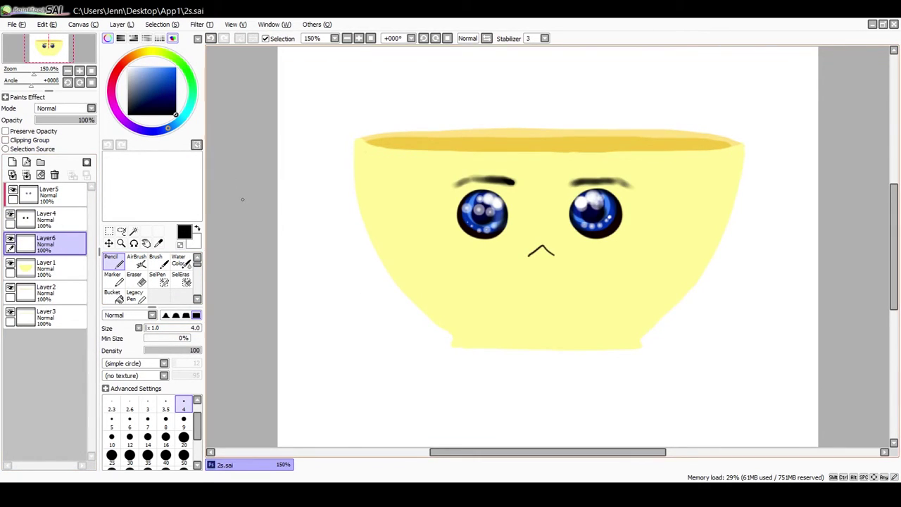
Paint a long red tie below the mouth down to the canvas edge on the new layer with a size 57 pencil
click(120, 70)
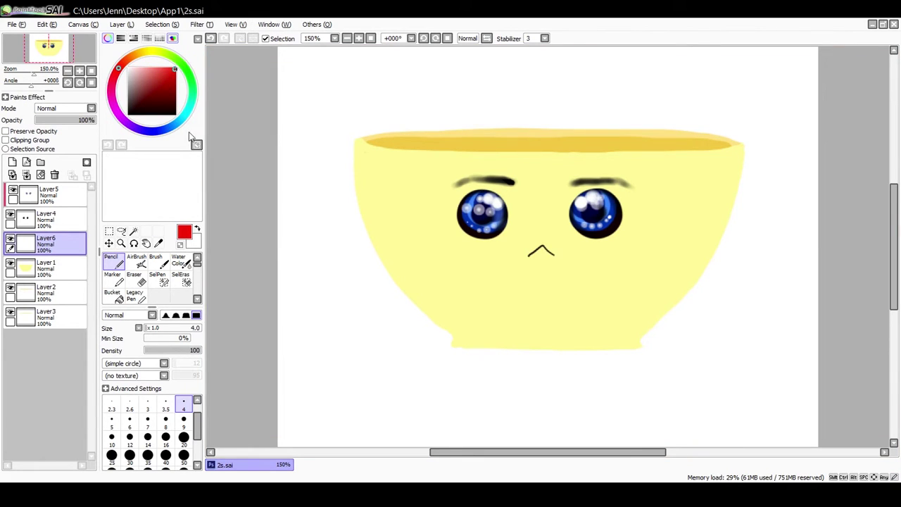
mouse_move(539, 253)
mouse_down()
mouse_move(533, 296)
mouse_move(522, 287)
mouse_move(560, 274)
mouse_move(539, 289)
mouse_move(549, 352)
mouse_move(543, 436)
mouse_move(521, 424)
mouse_move(532, 441)
mouse_up()
drag(896, 270, 896, 291)
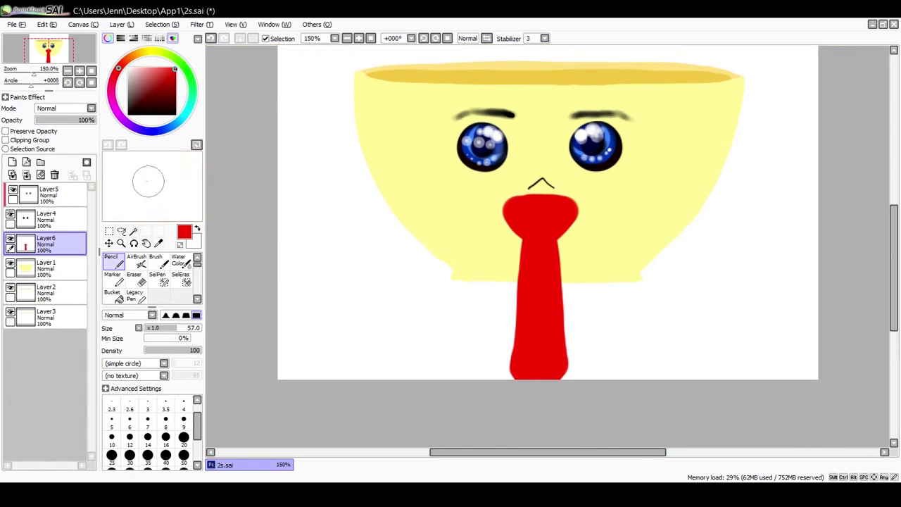
Try painting white areas over the lower bowl on a new layer beneath the tie
click(128, 67)
click(53, 267)
click(12, 162)
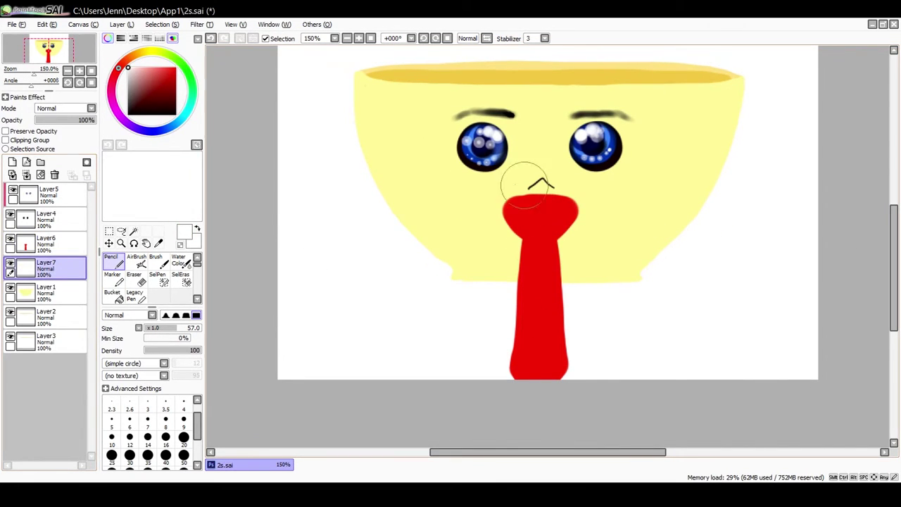
mouse_move(524, 224)
mouse_down()
mouse_move(466, 264)
mouse_move(496, 264)
mouse_up()
mouse_move(574, 218)
mouse_down()
mouse_move(594, 251)
mouse_move(622, 245)
mouse_up()
mouse_move(694, 214)
mouse_down()
mouse_move(649, 255)
mouse_move(619, 259)
mouse_up()
Undo the white strokes and the layer added beneath the tie
click(212, 39)
click(212, 39)
click(212, 40)
click(212, 39)
click(213, 39)
click(213, 40)
Add a new layer directly above the tie layer and clip it to the tie
click(53, 243)
click(13, 161)
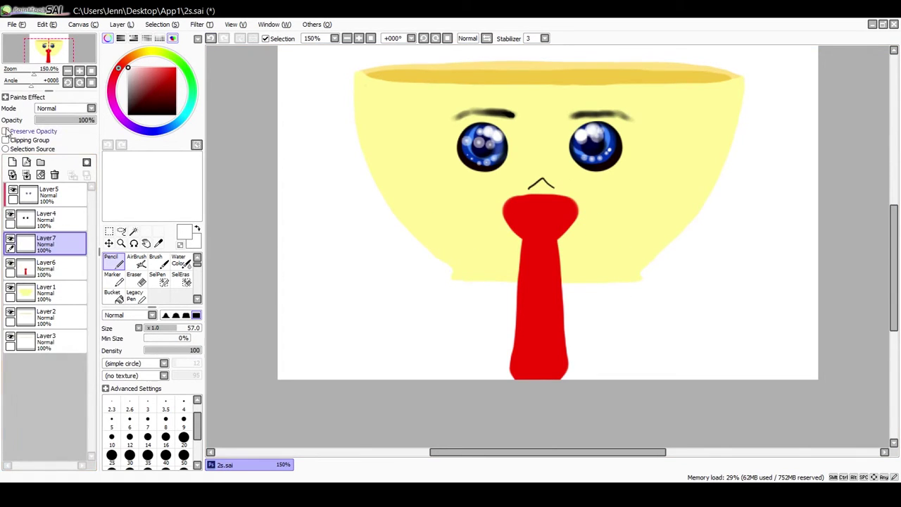
click(6, 140)
Dab scattered blue dots of varied sizes over the tie on the clipped layer with the size 57 pencil
click(148, 132)
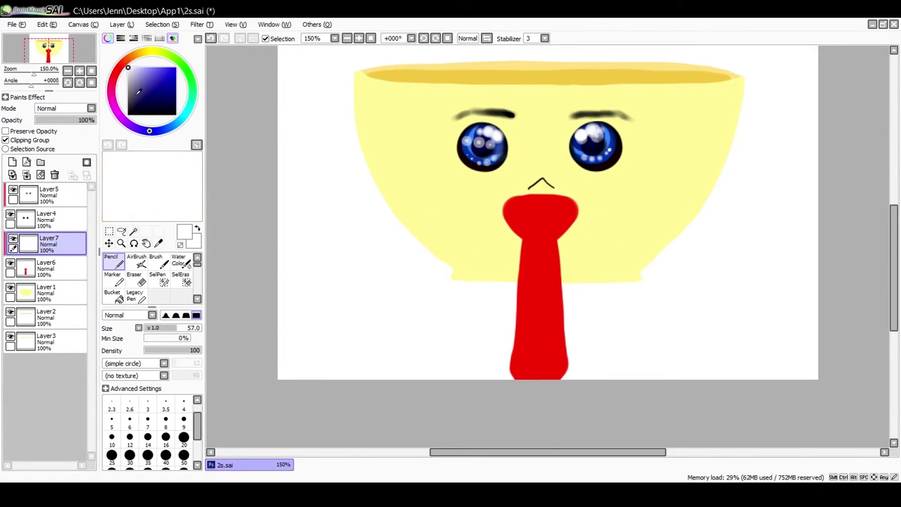
drag(147, 67, 156, 66)
click(530, 211)
click(559, 223)
click(521, 293)
click(551, 301)
click(541, 331)
click(536, 354)
click(520, 332)
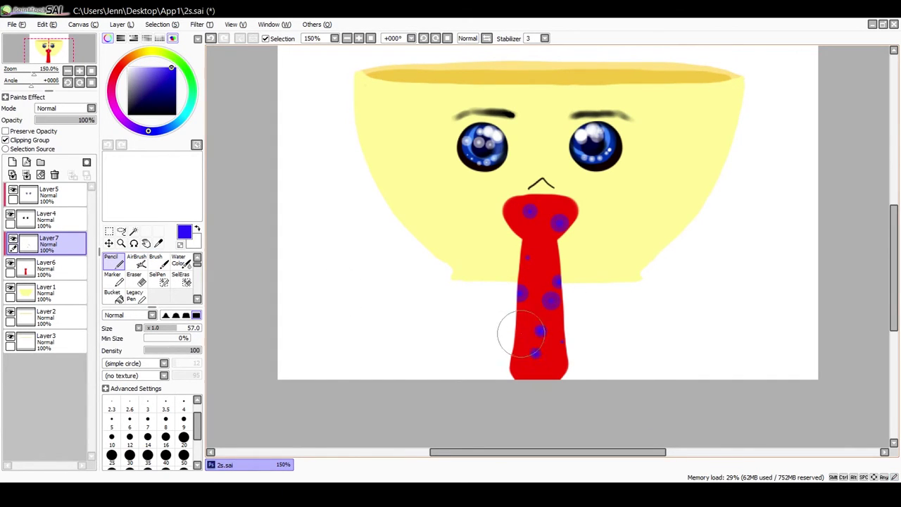
click(541, 373)
click(551, 198)
click(510, 206)
Add bright yellow dots between the blue ones along the tie
click(152, 51)
click(534, 243)
click(527, 274)
click(550, 334)
click(528, 356)
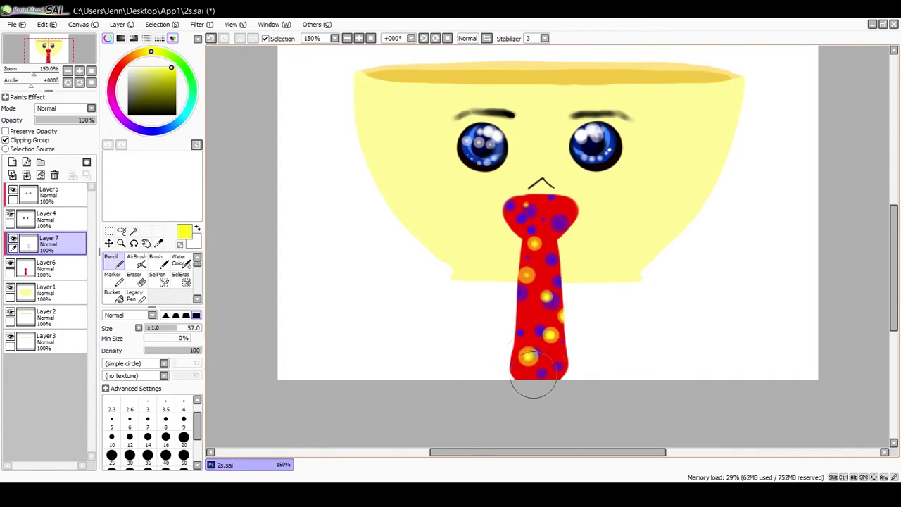
click(567, 208)
Trim the tie on its red layer with a size 14 eraser into a flat top, straight tapering sides and an angled end
click(47, 267)
click(135, 279)
drag(573, 190, 481, 202)
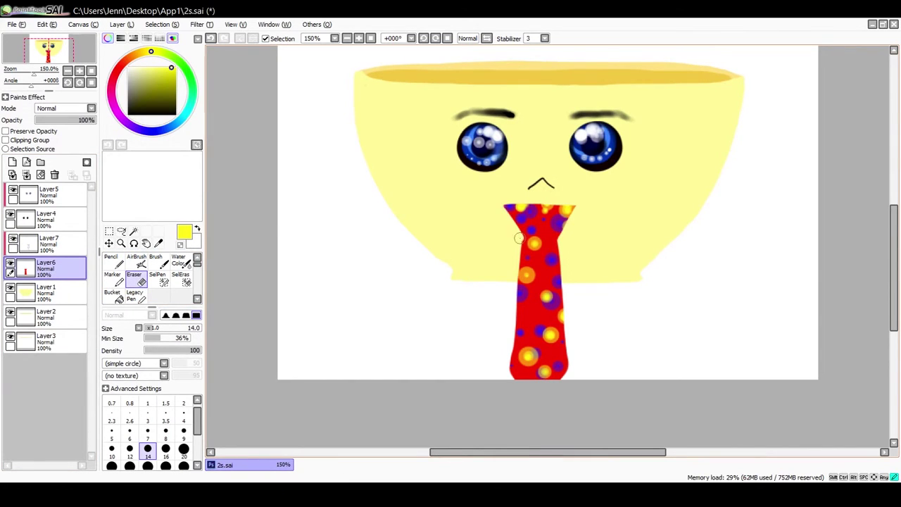
drag(521, 266, 512, 331)
drag(561, 240, 570, 360)
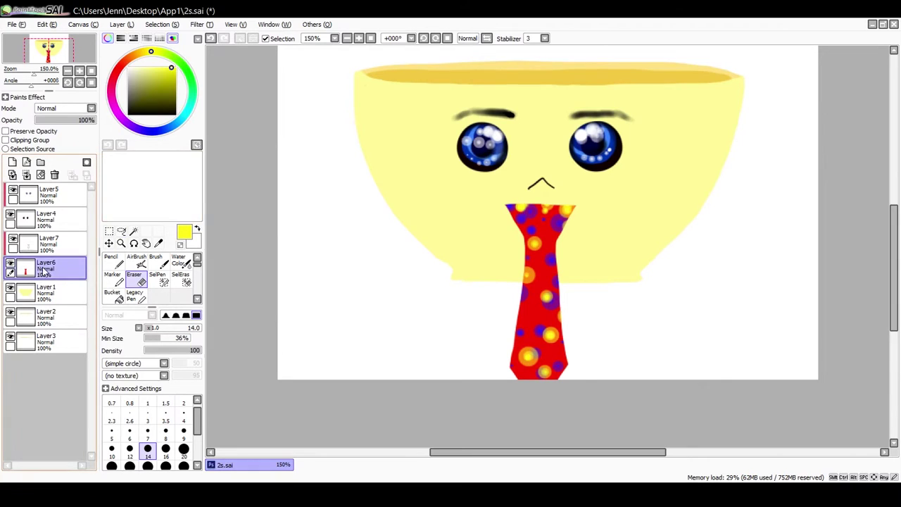
Clear the coloured dots from the clipped layer and dab scattered black dots over the tie with the size 57 pencil
click(78, 243)
key(Delete)
click(129, 114)
click(114, 261)
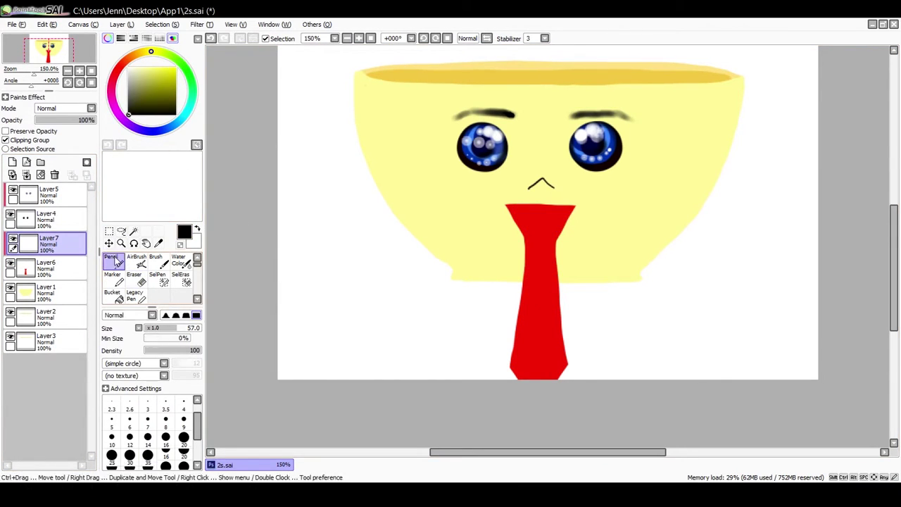
click(525, 217)
click(553, 238)
click(557, 277)
click(533, 301)
click(541, 340)
click(518, 371)
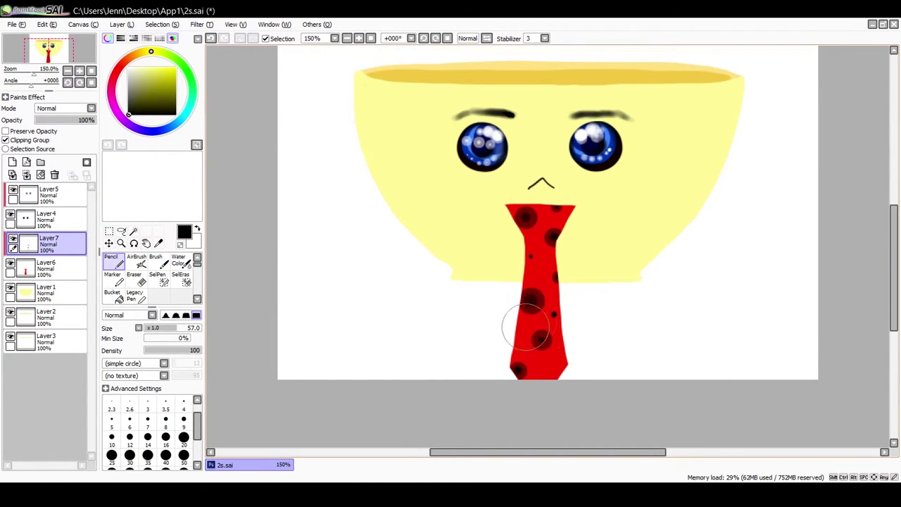
click(523, 329)
click(550, 369)
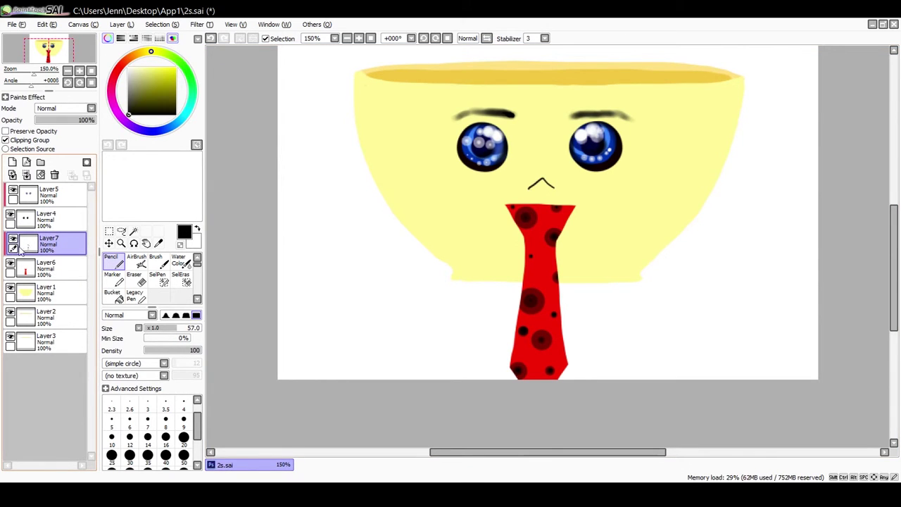
Add a layer clipped to the bowl and fill the bowl's lower part with light grey up to the tie's top edge
click(42, 292)
click(13, 162)
click(127, 78)
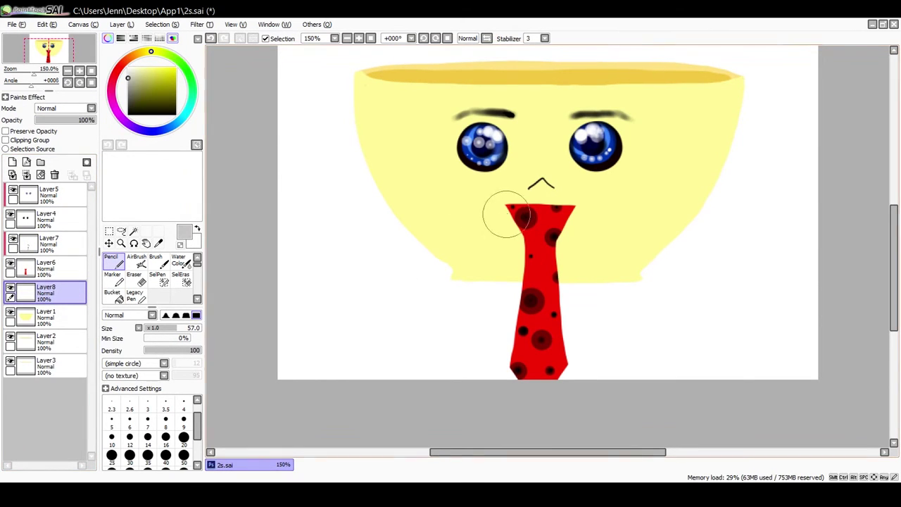
mouse_move(524, 207)
mouse_down()
mouse_move(436, 246)
mouse_move(458, 278)
mouse_up()
click(5, 140)
mouse_move(668, 232)
mouse_down()
mouse_move(561, 252)
mouse_move(670, 237)
mouse_move(598, 226)
mouse_up()
mouse_move(429, 223)
mouse_down()
mouse_move(468, 217)
mouse_move(452, 281)
mouse_up()
click(49, 317)
click(42, 292)
click(134, 278)
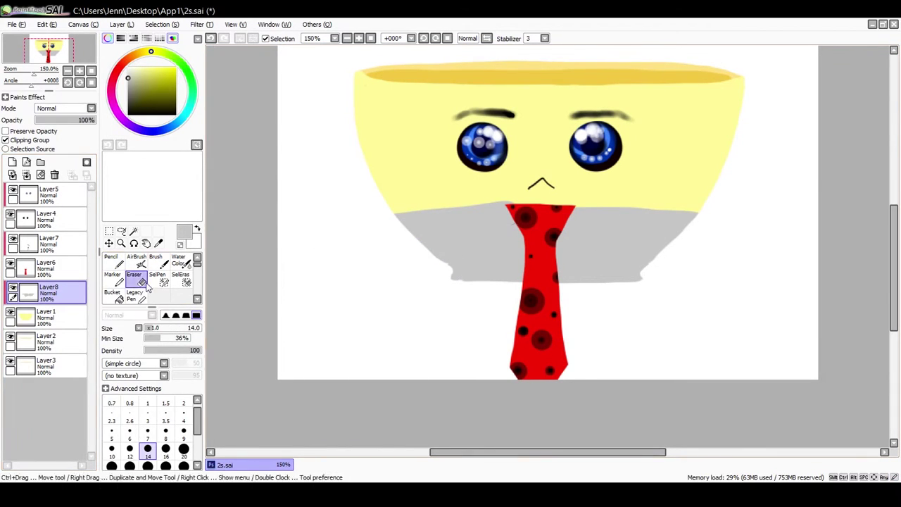
Paint darker grey curved shapes over the lower part of the grey area on both sides of the tie
click(114, 261)
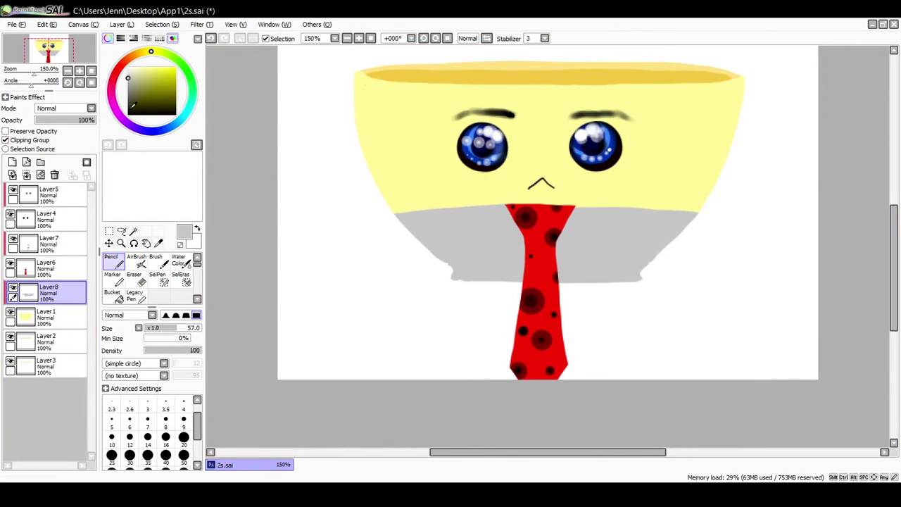
click(128, 84)
mouse_move(511, 220)
mouse_down()
mouse_move(447, 220)
mouse_move(498, 254)
mouse_move(458, 259)
mouse_up()
drag(573, 224, 538, 243)
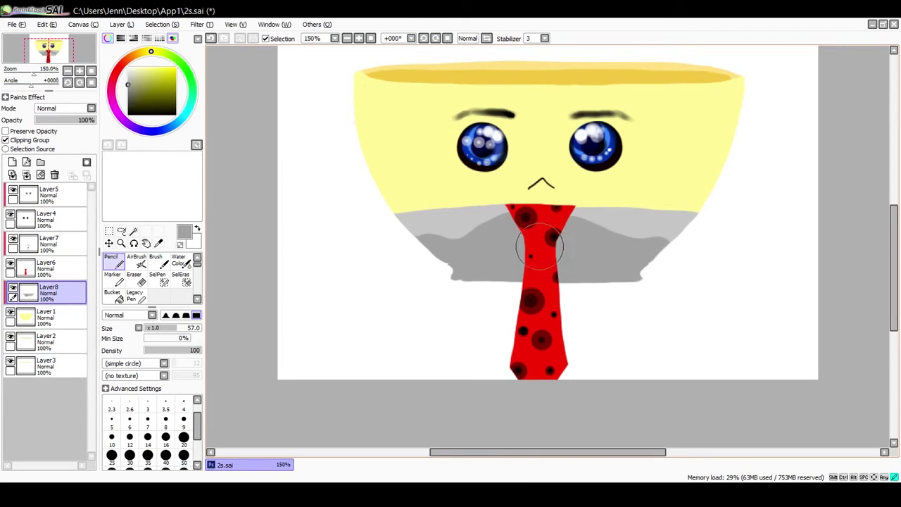
click(359, 38)
click(359, 38)
click(359, 38)
click(359, 39)
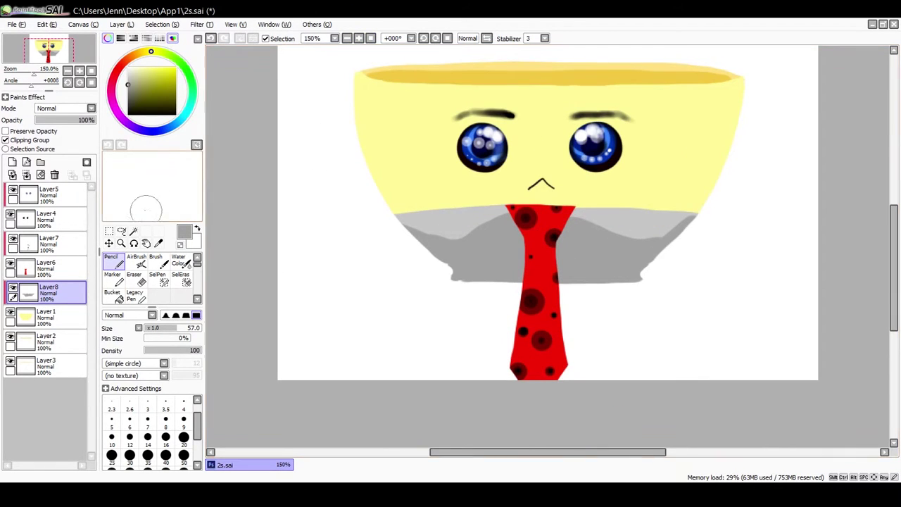
Clean up the bowl's base corners on the bowl layer using its own yellow with a size 9 pencil and a size 14 eraser
click(60, 316)
click(13, 287)
click(159, 243)
click(470, 218)
click(359, 39)
double_click(359, 39)
click(113, 261)
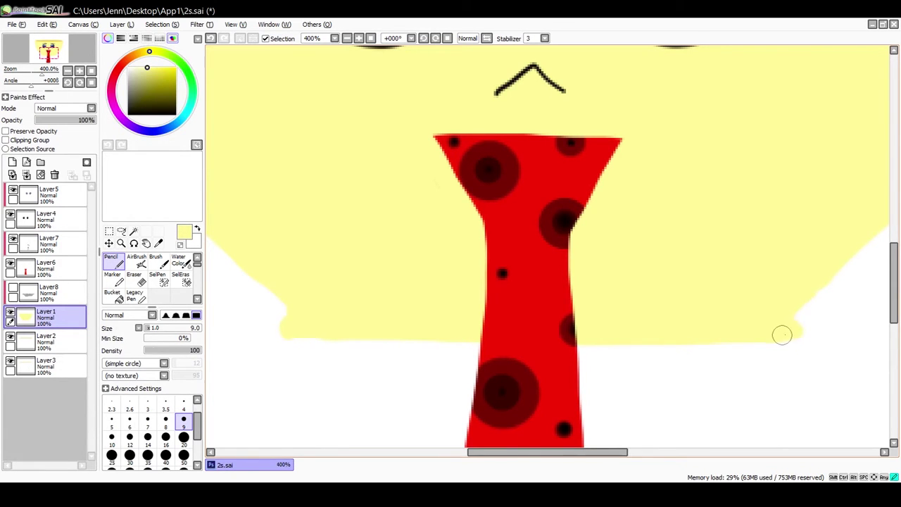
click(11, 287)
click(137, 278)
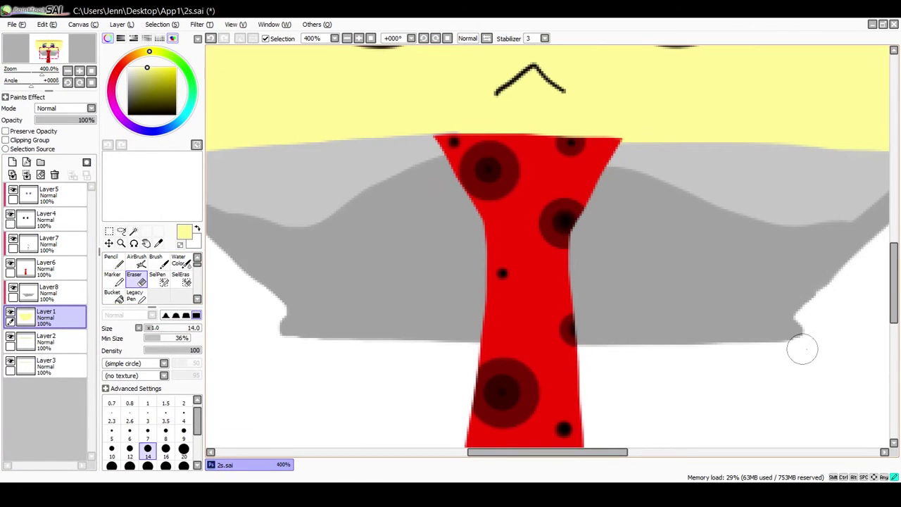
click(347, 38)
click(347, 38)
Airbrush pink blush below both eyes at size 33 on the black eye layer and add small white pencil highlight lines
click(46, 218)
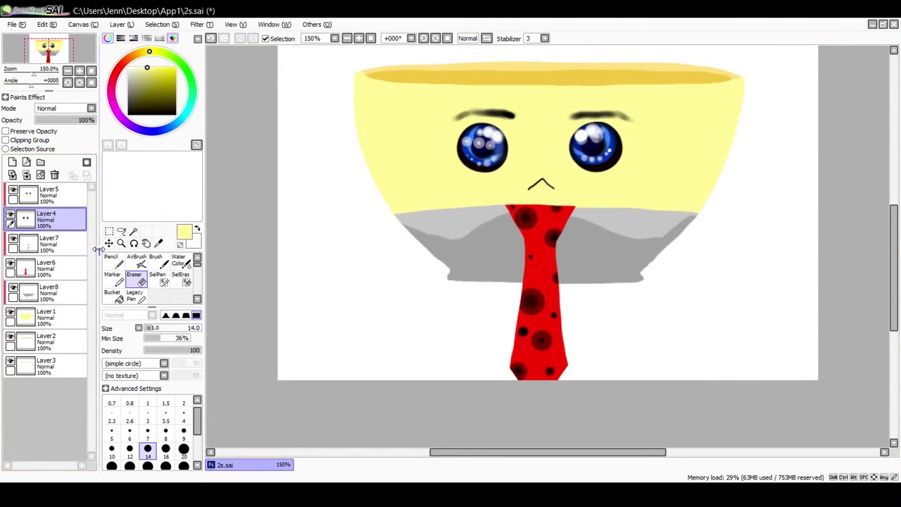
click(114, 77)
click(165, 68)
click(137, 259)
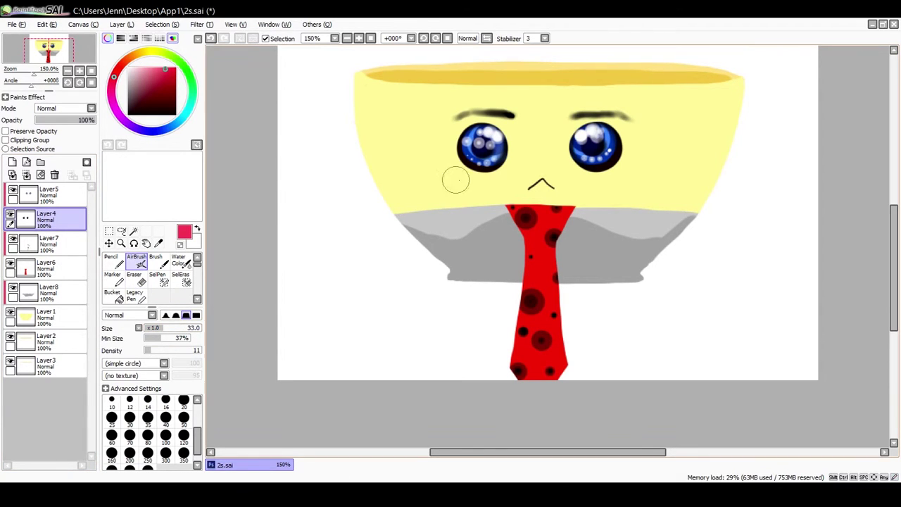
drag(455, 180, 446, 181)
mouse_move(627, 178)
mouse_down()
mouse_move(615, 176)
mouse_move(636, 177)
mouse_up()
drag(445, 184, 465, 181)
click(128, 68)
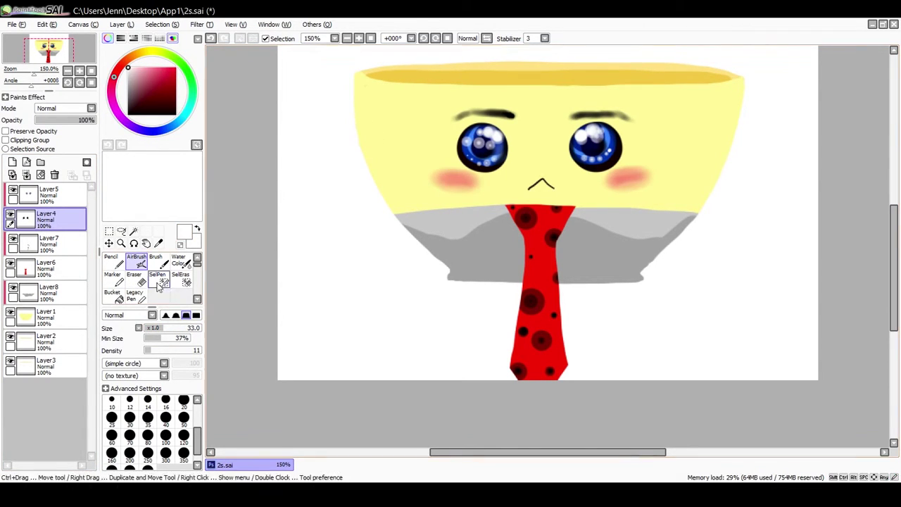
click(111, 259)
Thicken both eyebrows in near-black with a size 14 airbrush at density 98, clean their edges with the eraser, and save the file
click(135, 264)
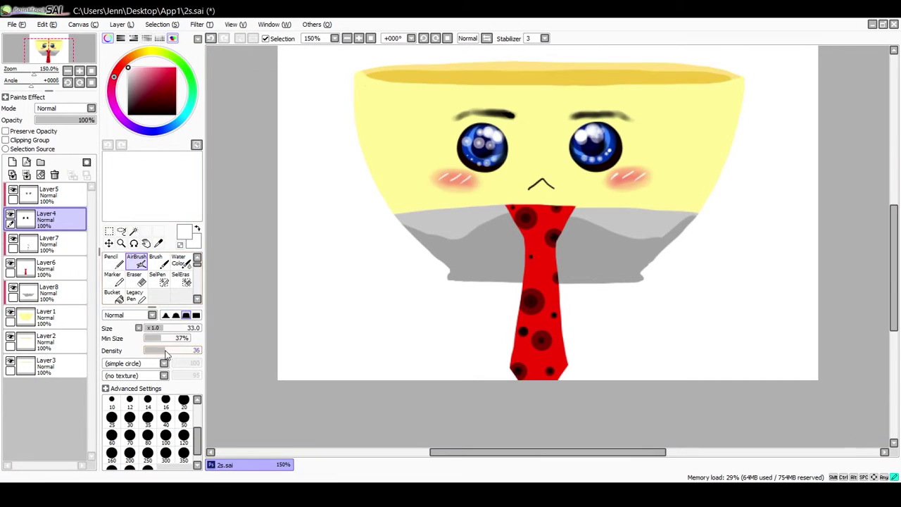
drag(166, 351, 200, 351)
right_click(503, 113)
click(359, 38)
click(156, 328)
click(148, 402)
mouse_move(442, 68)
mouse_down()
mouse_move(505, 69)
mouse_move(480, 66)
mouse_up()
drag(642, 67, 587, 67)
drag(504, 65, 422, 70)
key(Page_Down)
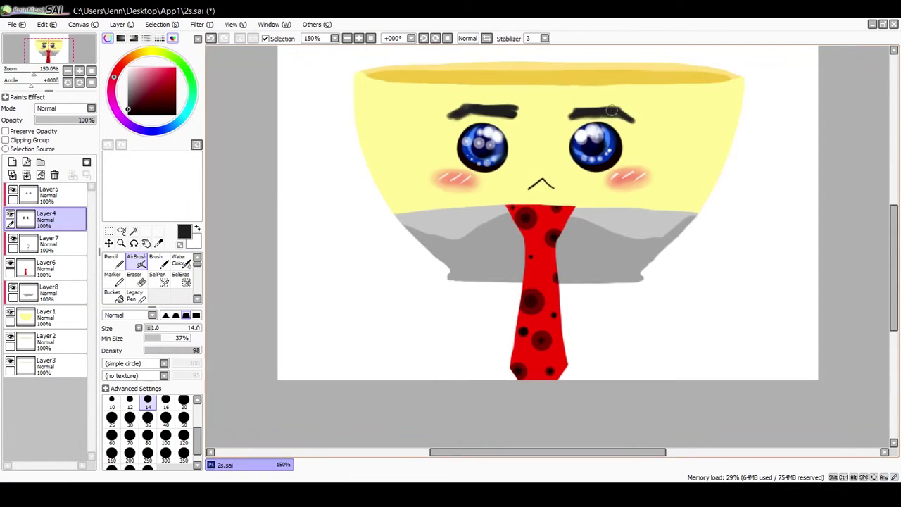
key(e)
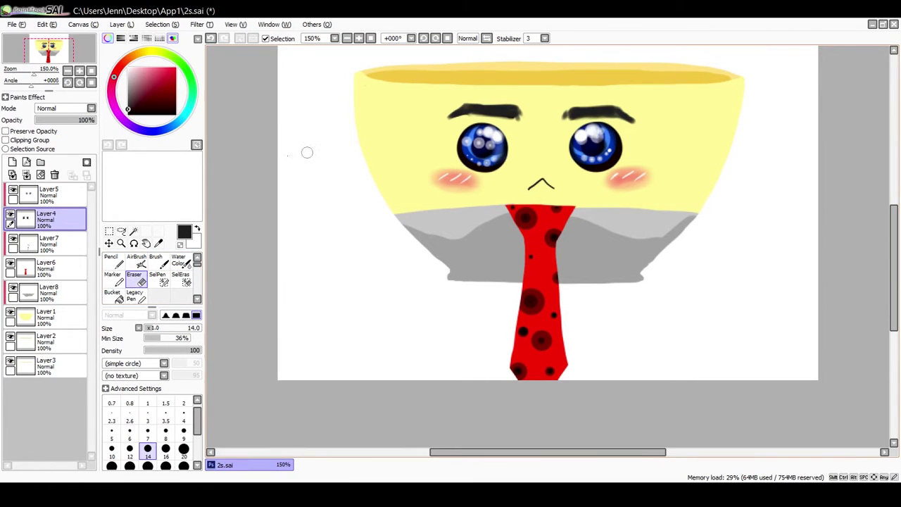
key(ctrl+s)
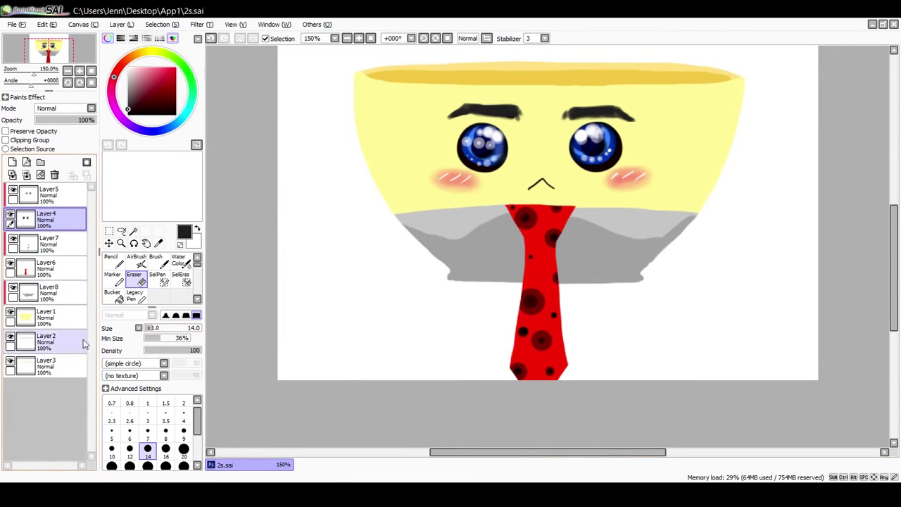
click(48, 292)
click(347, 39)
click(347, 39)
click(359, 39)
click(359, 38)
click(48, 267)
click(202, 25)
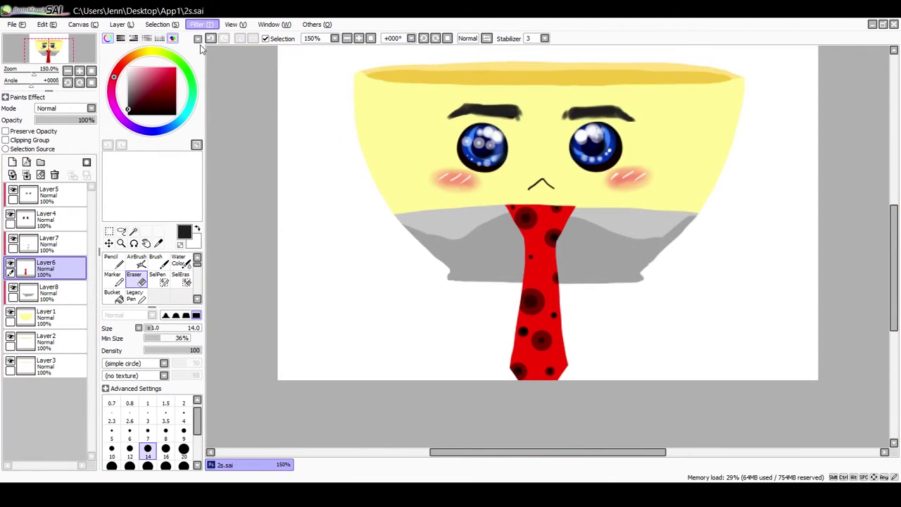
click(224, 37)
click(297, 211)
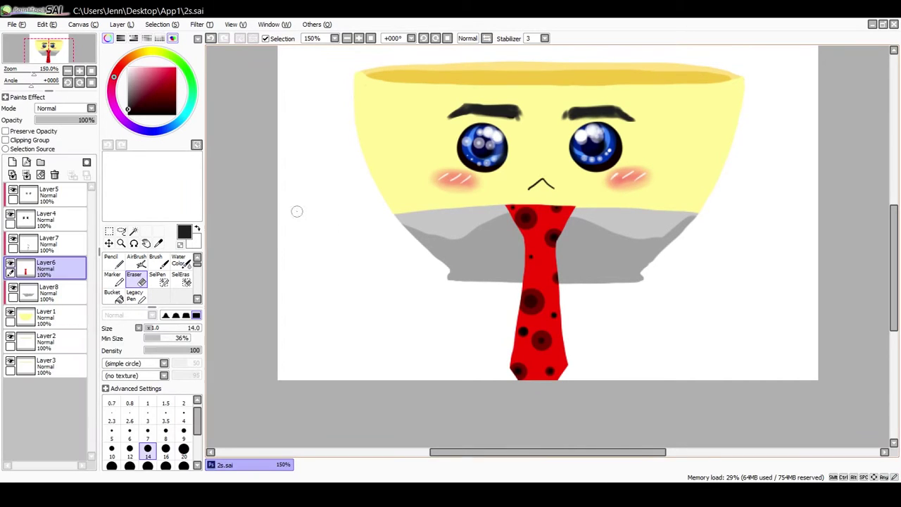
Add a clipped layer above the bowl layer and airbrush dark yellow shading along both sides of the bowl at size 58, density 37
click(44, 316)
click(145, 52)
click(162, 72)
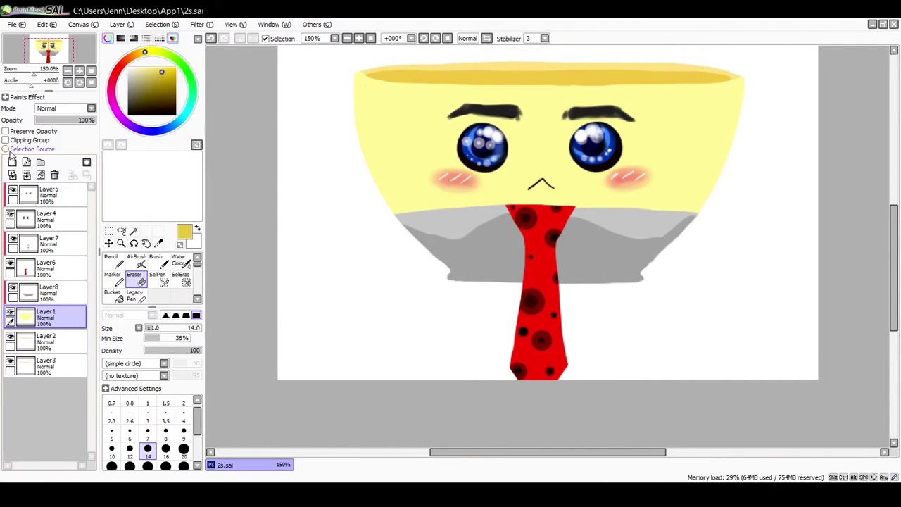
click(12, 161)
click(157, 73)
click(136, 260)
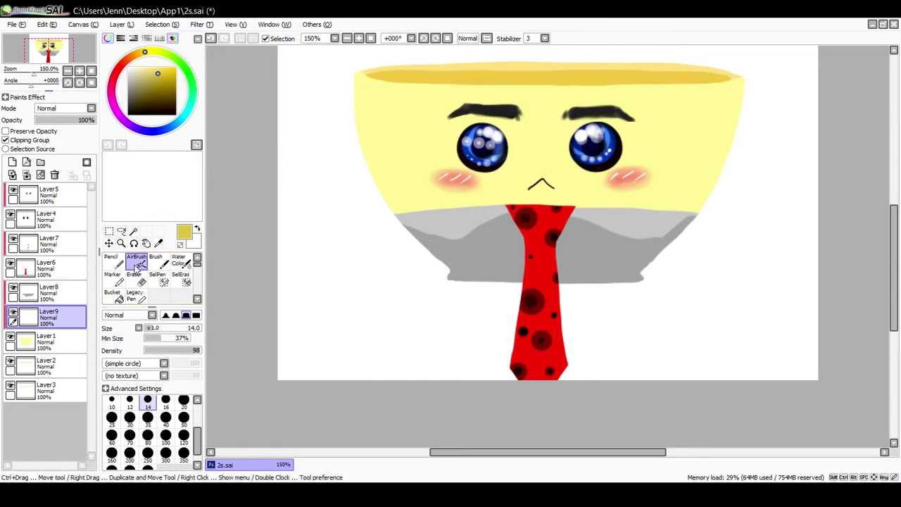
mouse_move(632, 156)
mouse_down()
mouse_move(643, 110)
mouse_move(655, 106)
mouse_move(641, 197)
mouse_up()
mouse_move(366, 113)
mouse_down()
mouse_move(421, 116)
mouse_move(430, 193)
mouse_up()
Add a layer clipped to the bowl's inside opening and airbrush orange-brown shading across it, darkest toward one end
click(346, 39)
click(347, 39)
click(47, 363)
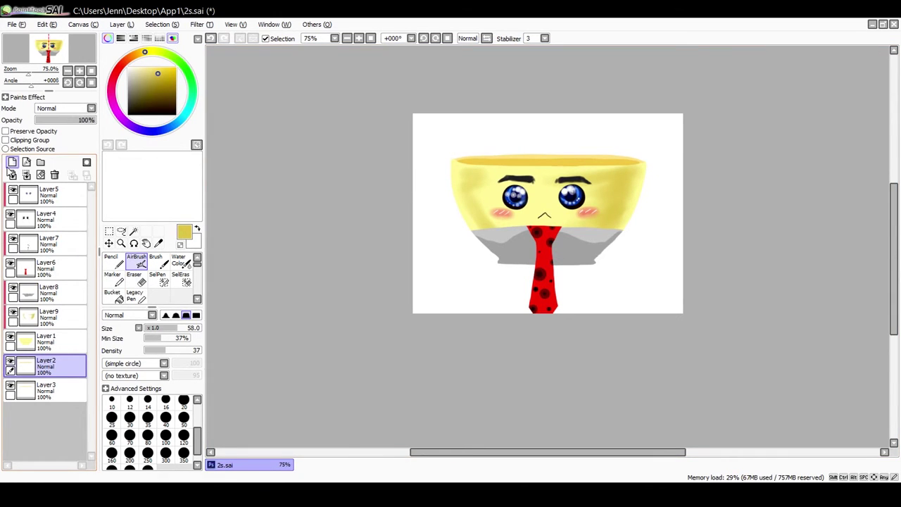
click(12, 162)
click(44, 141)
click(167, 89)
drag(613, 161, 630, 167)
mouse_move(615, 164)
mouse_down()
mouse_move(635, 165)
mouse_move(504, 163)
mouse_move(551, 172)
mouse_up()
click(135, 55)
click(175, 82)
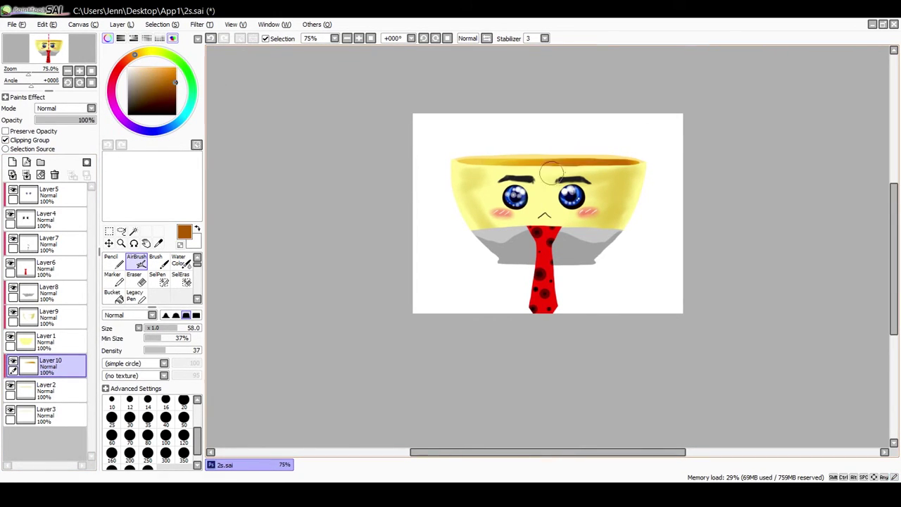
Airbrush dark grey shadows on the grey clothing layer beside the tie and along the curved folds, reducing the brush to size 18
click(359, 38)
click(46, 293)
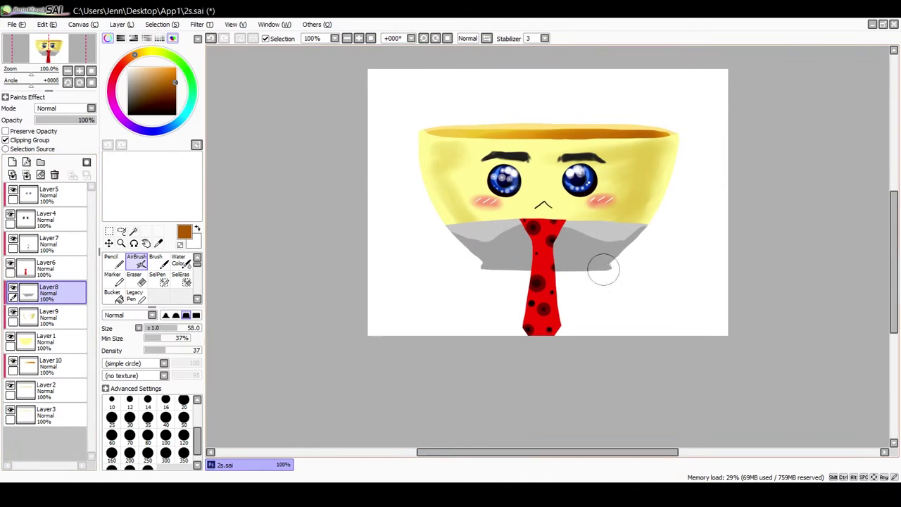
click(129, 100)
drag(608, 251, 500, 233)
mouse_move(558, 263)
mouse_down()
mouse_move(566, 232)
mouse_move(522, 229)
mouse_move(547, 245)
mouse_move(496, 244)
mouse_up()
click(210, 39)
click(155, 328)
drag(642, 230, 607, 245)
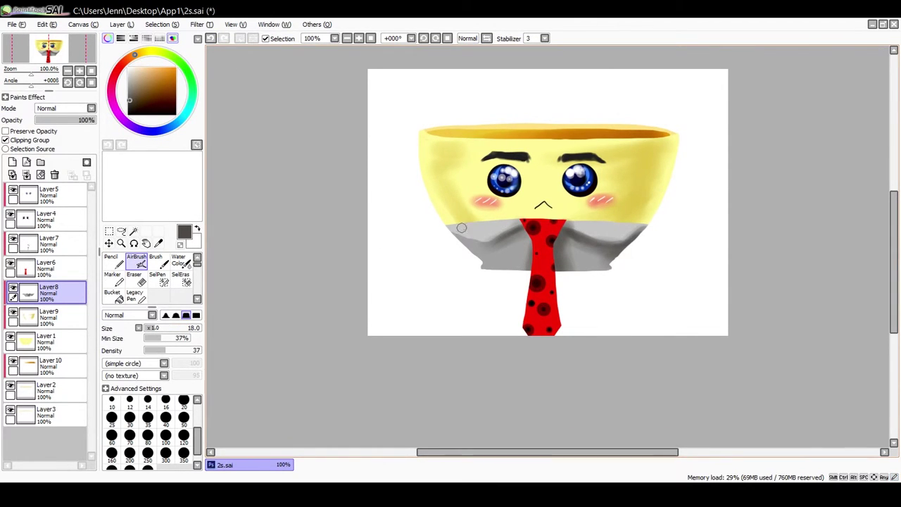
Airbrush dark red shading down the length of the tie on its clipped layer, with the brush enlarged to size 48
click(53, 268)
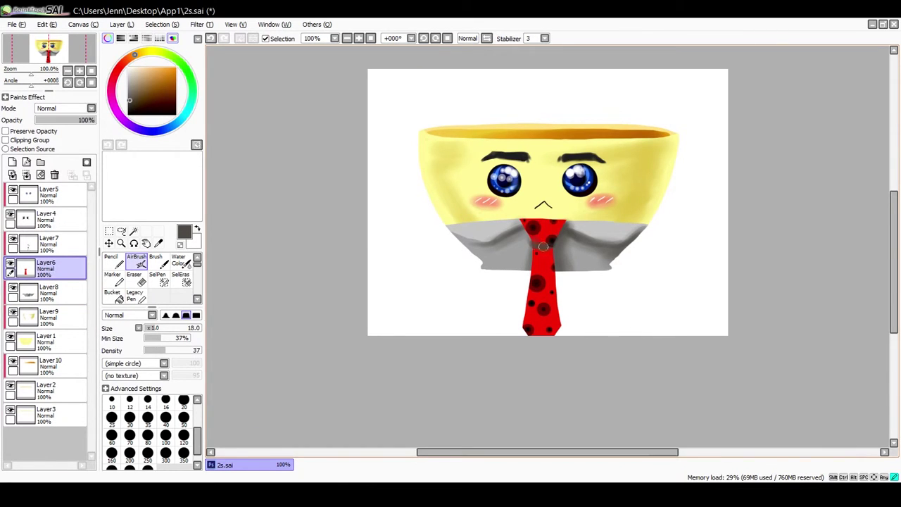
click(49, 243)
alt+click(555, 238)
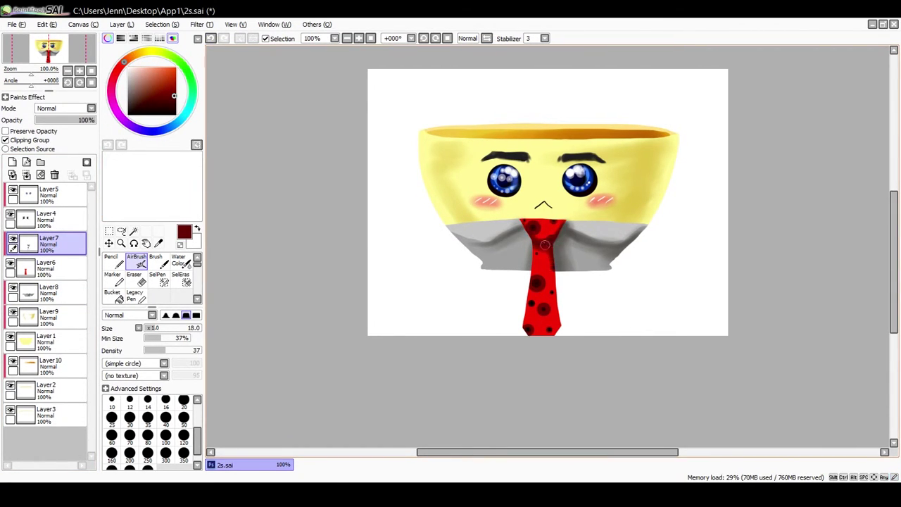
key(bracketright)
key(bracketright)
key(bracketright)
key(bracketright)
key(bracketright)
key(bracketright)
key(bracketright)
key(bracketright)
key(bracketright)
key(bracketright)
key(bracketright)
key(bracketright)
key(bracketright)
key(bracketright)
key(bracketright)
drag(552, 264, 547, 290)
Airbrush bright orange-red highlights down the middle of the tie and on its knot at size 24, density 86
click(136, 67)
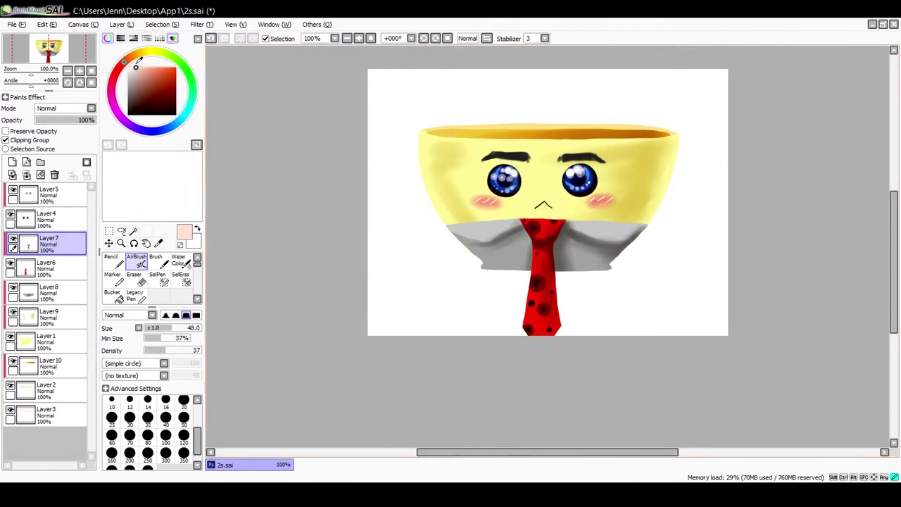
click(175, 68)
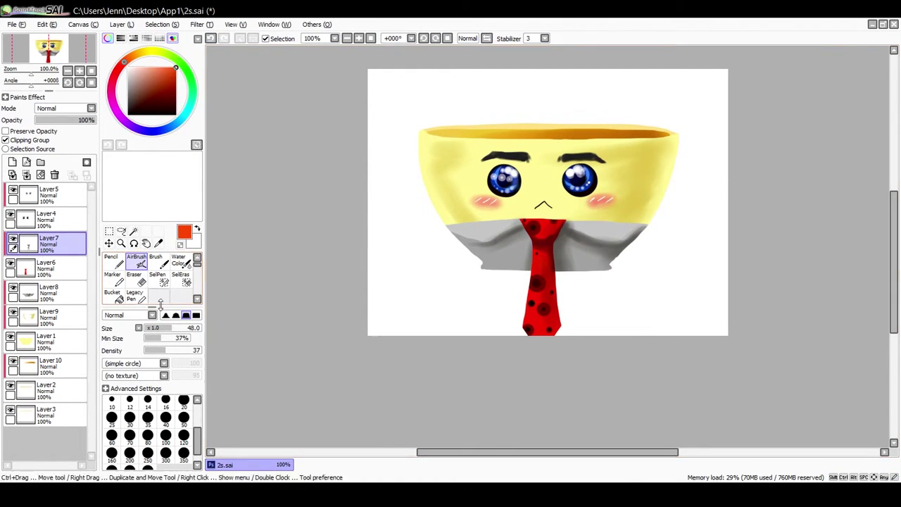
drag(168, 328, 159, 328)
click(193, 349)
drag(543, 250, 540, 305)
drag(540, 315, 539, 334)
drag(549, 223, 541, 233)
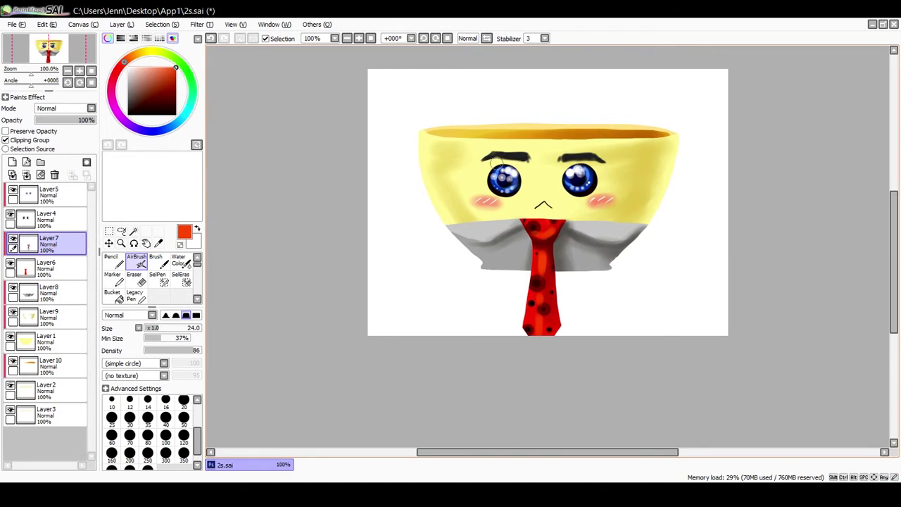
Airbrush soft bright yellow highlights along both side edges of the bowl on its clipped shading layer
click(52, 342)
click(52, 292)
click(52, 316)
click(153, 52)
click(174, 68)
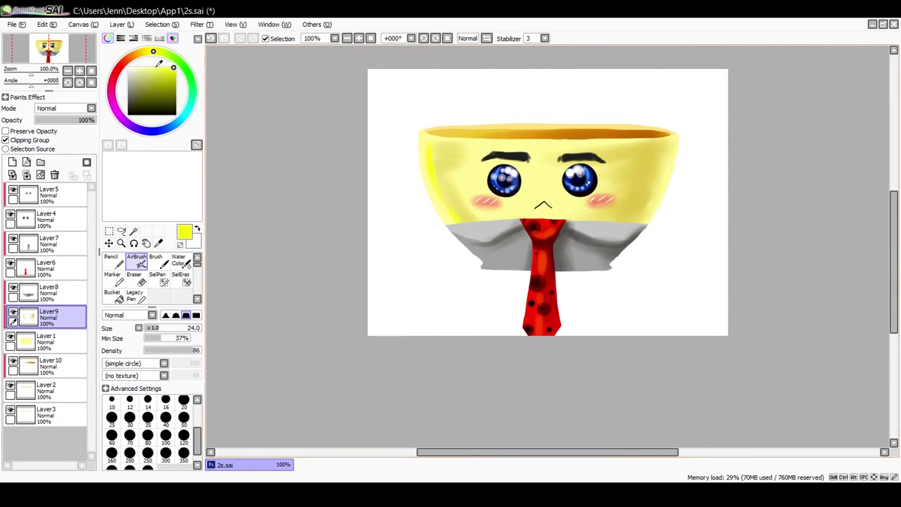
click(158, 67)
drag(433, 146, 465, 223)
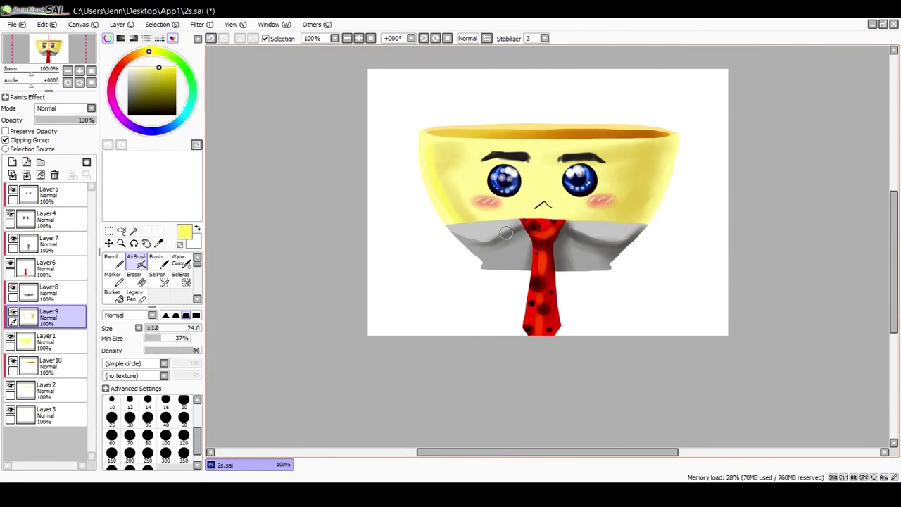
drag(656, 176, 629, 226)
Airbrush yellow strokes just below the bowl's rim at both ends, and undo the last stroke
drag(427, 143, 458, 148)
drag(655, 146, 598, 153)
click(211, 38)
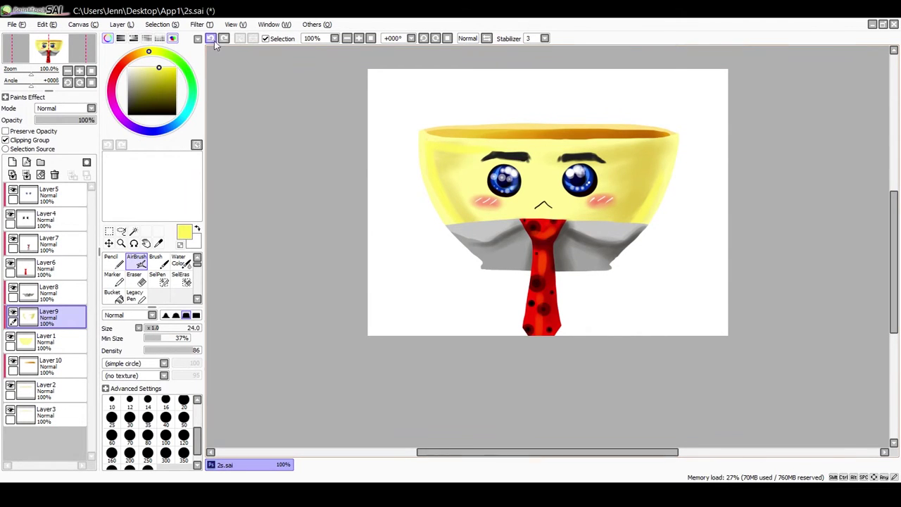